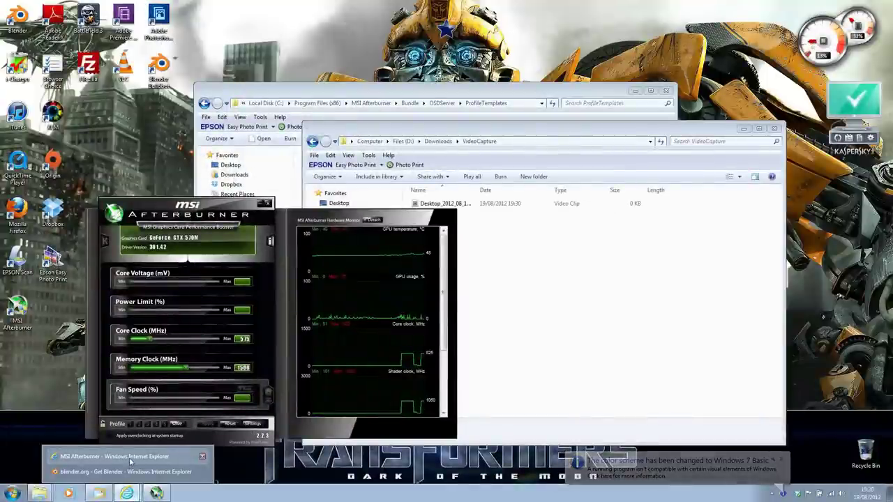
Bring up the MSI Afterburner download page listing version 2.2.3 and cancel the offered installer download
click(128, 457)
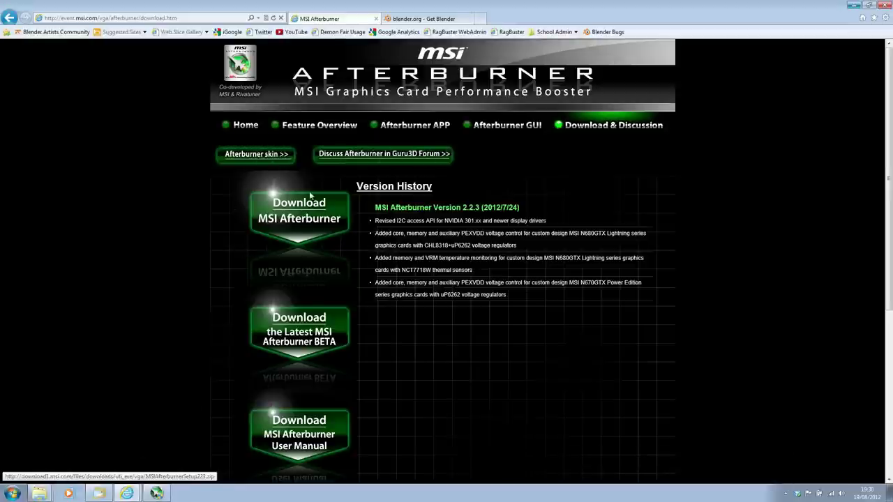
click(310, 214)
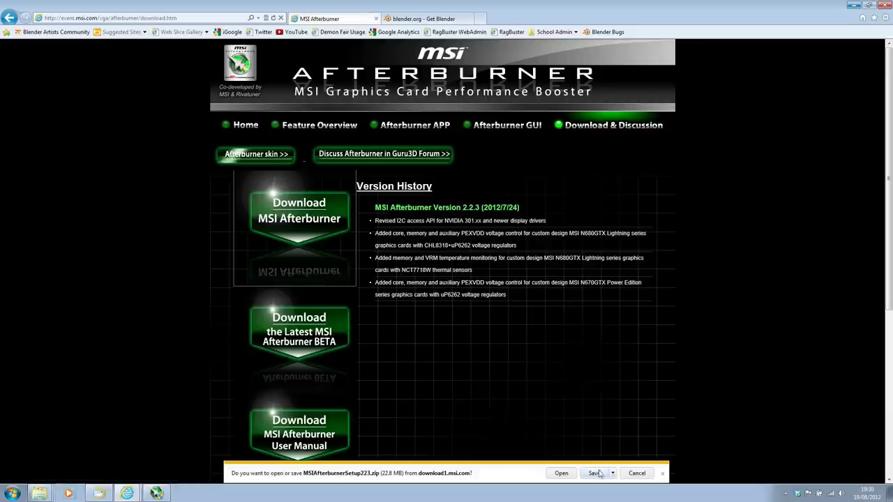
click(645, 474)
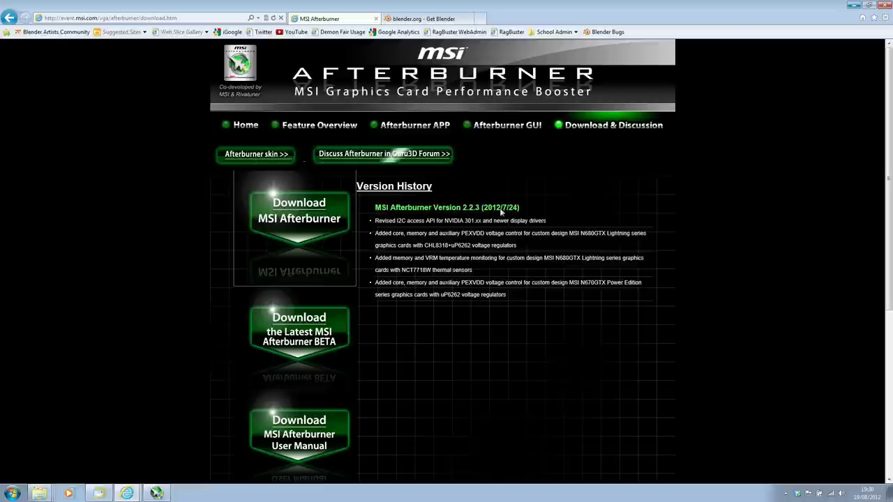
Minimise the browser and open MSI Afterburner's Video capture settings
click(854, 5)
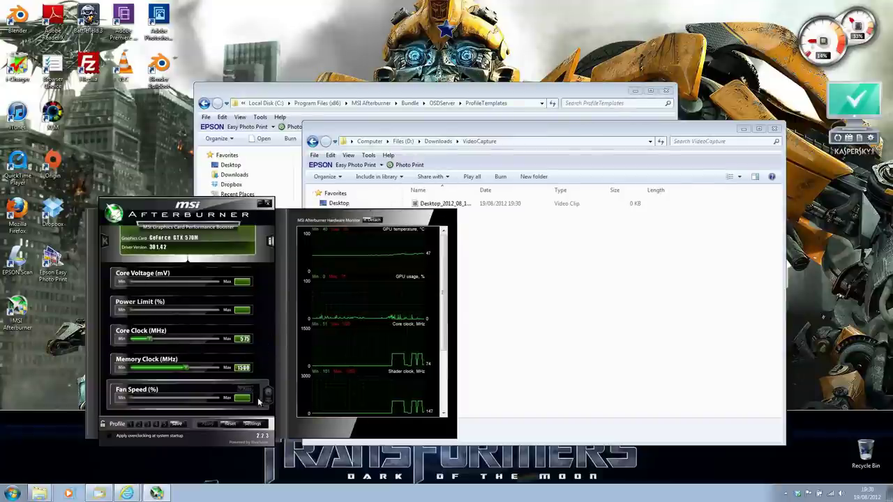
click(254, 424)
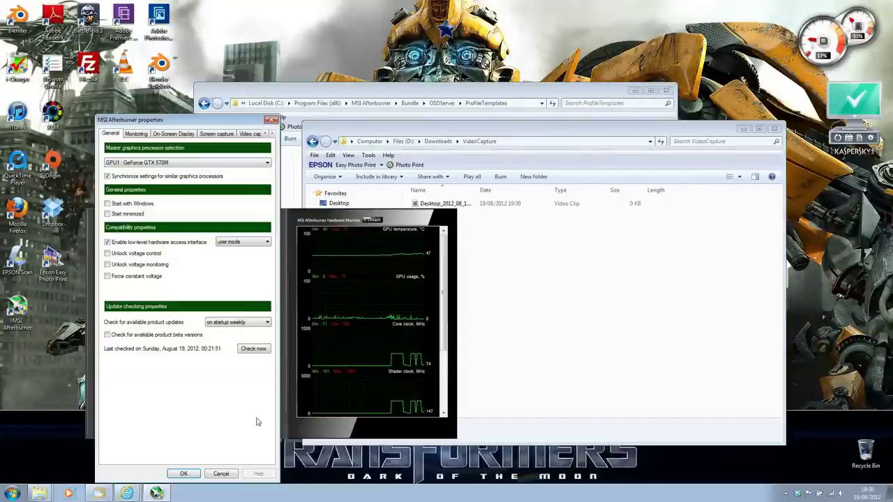
click(252, 134)
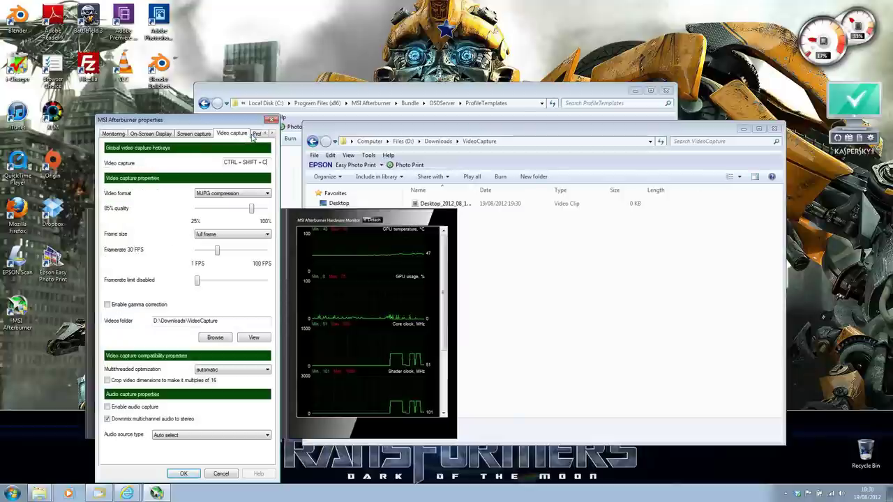
Review the capture hotkey, the 85% MJPG quality and the D:\Downloads\VideoCapture folder path
click(250, 163)
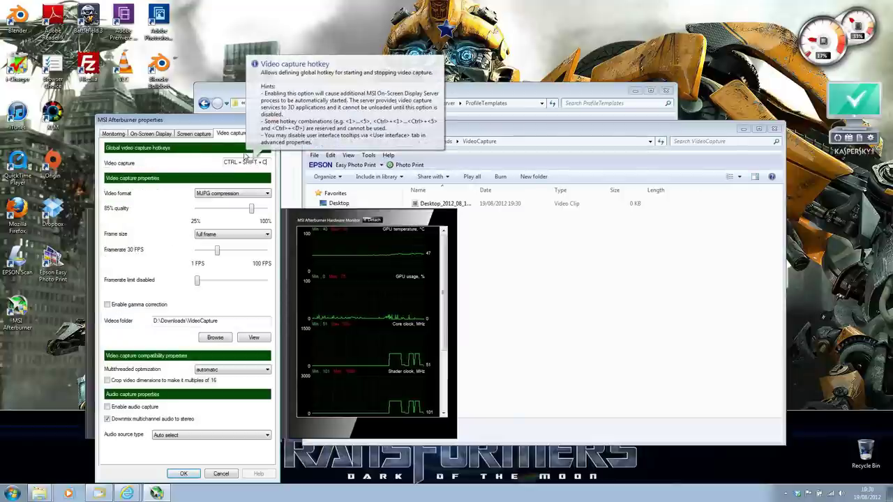
key(ctrl)
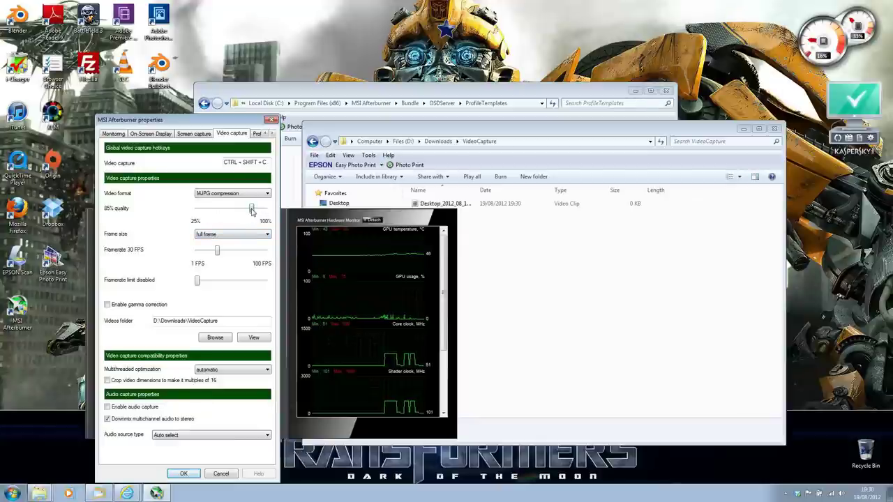
drag(251, 209, 252, 214)
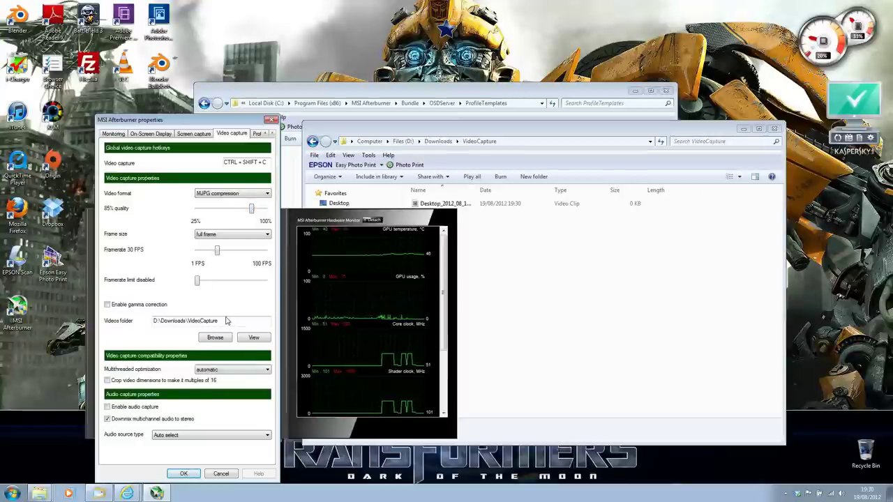
drag(226, 322, 150, 325)
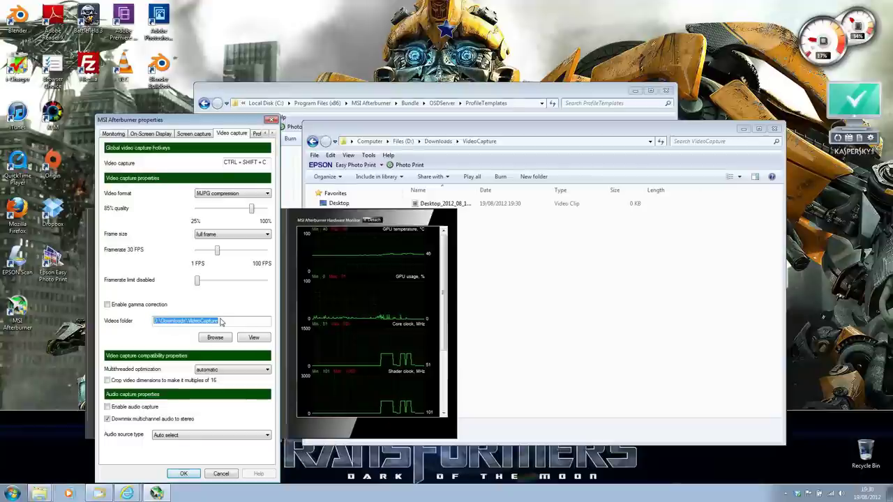
click(508, 142)
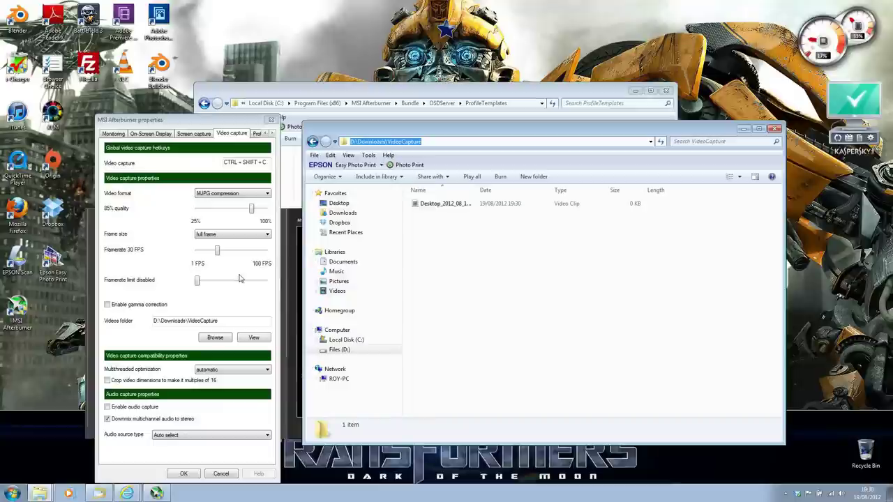
click(224, 328)
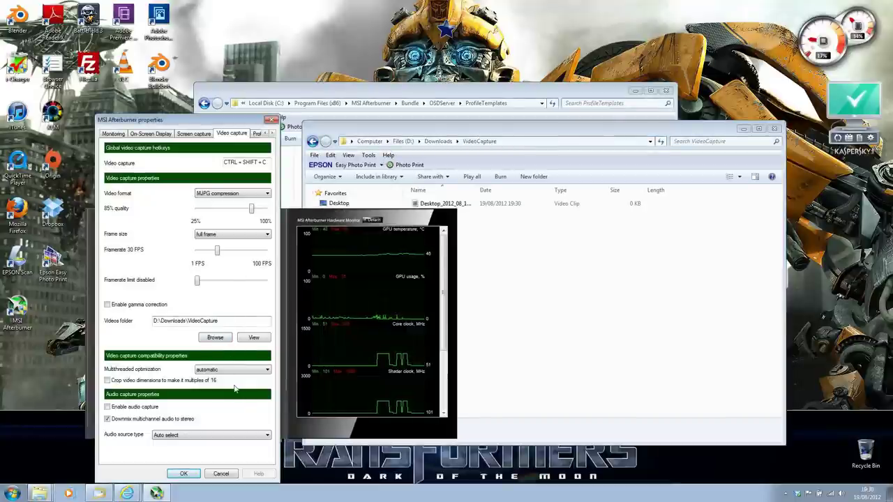
Apply the capture settings, then launch cmd from Start search as an administrator Command Prompt
click(184, 474)
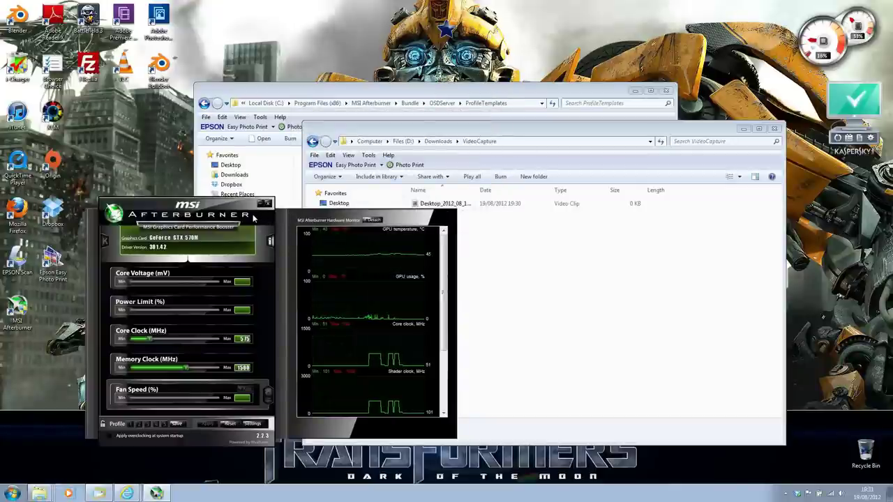
click(12, 494)
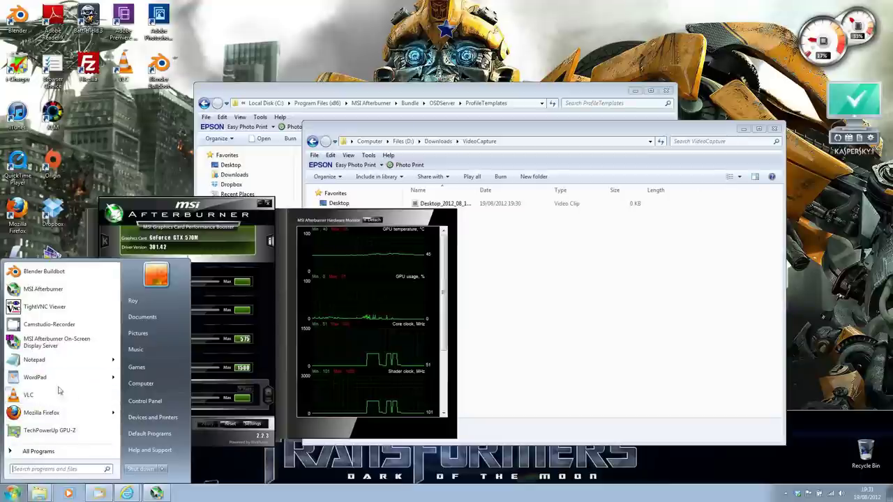
text(cmd)
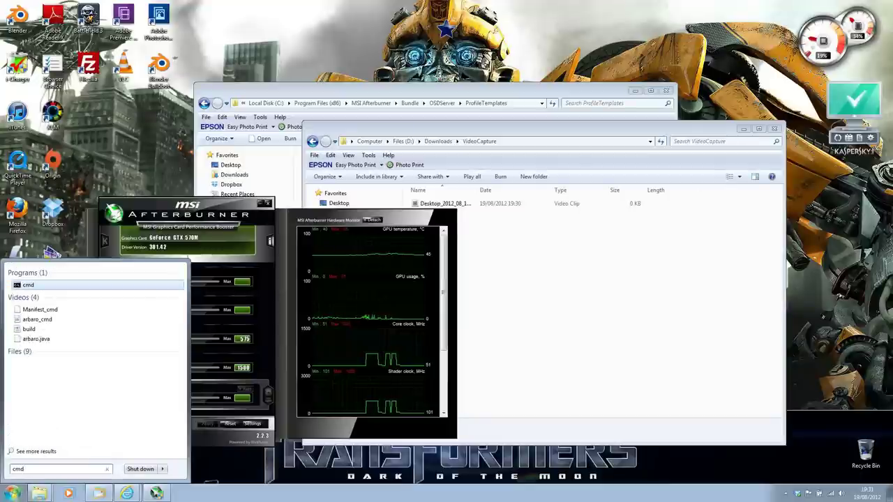
right_click(31, 288)
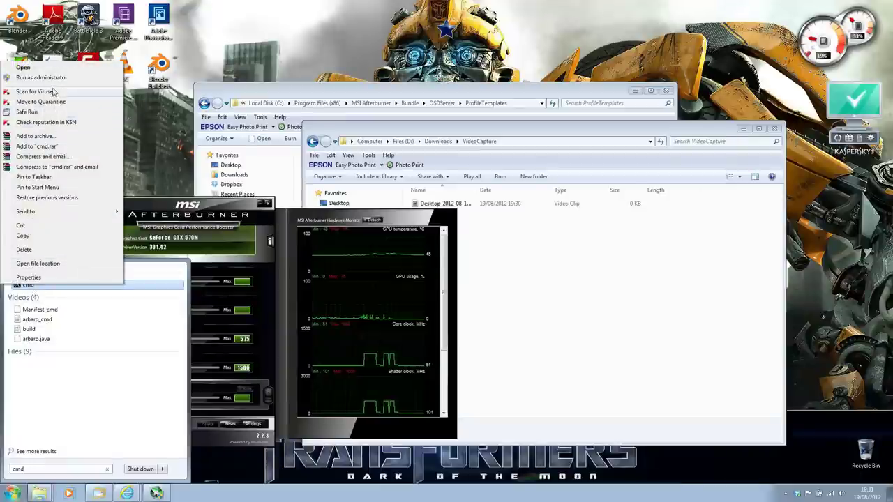
click(51, 77)
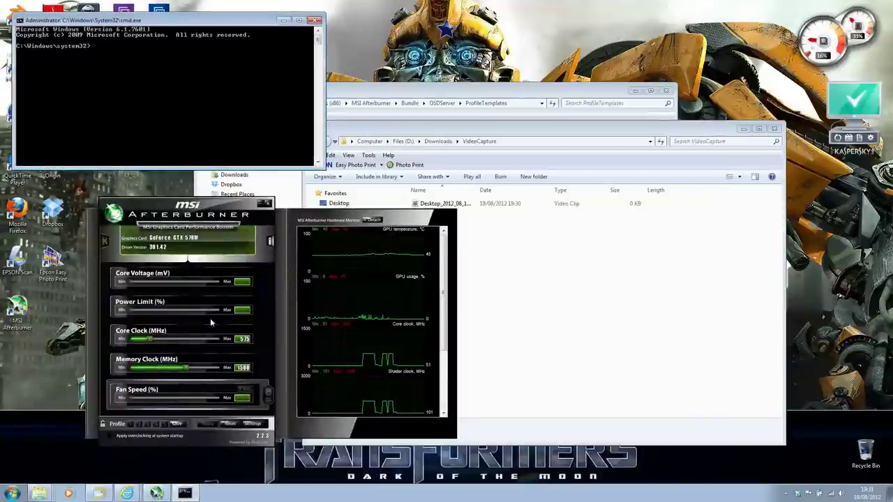
Copy the ProfileTemplates folder path, cd into it in Command Prompt, and type 'notepad Config'
click(480, 91)
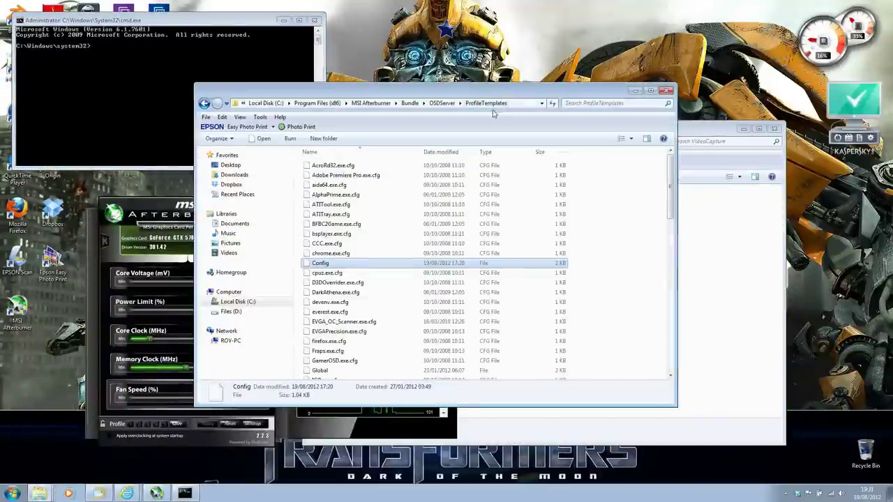
click(518, 103)
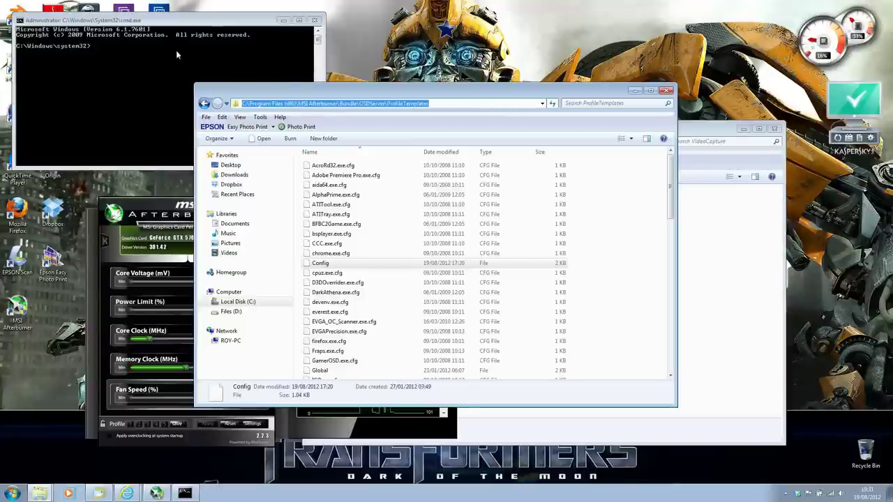
click(162, 28)
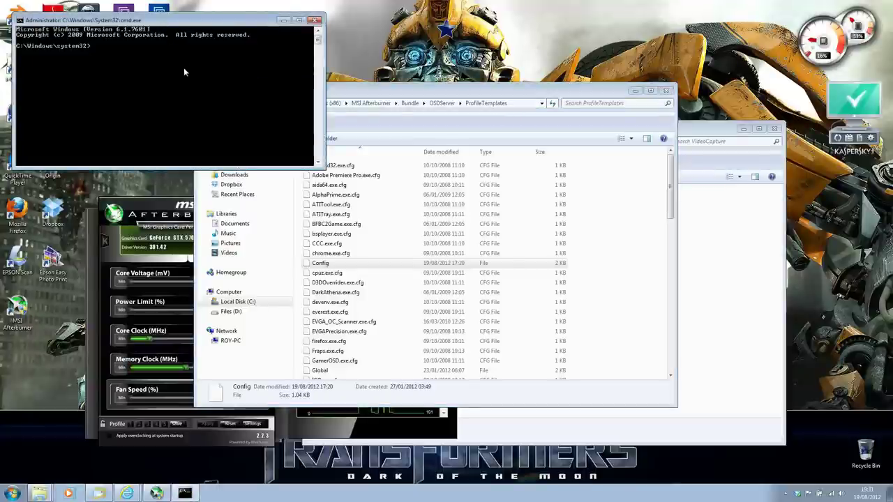
text(cd)
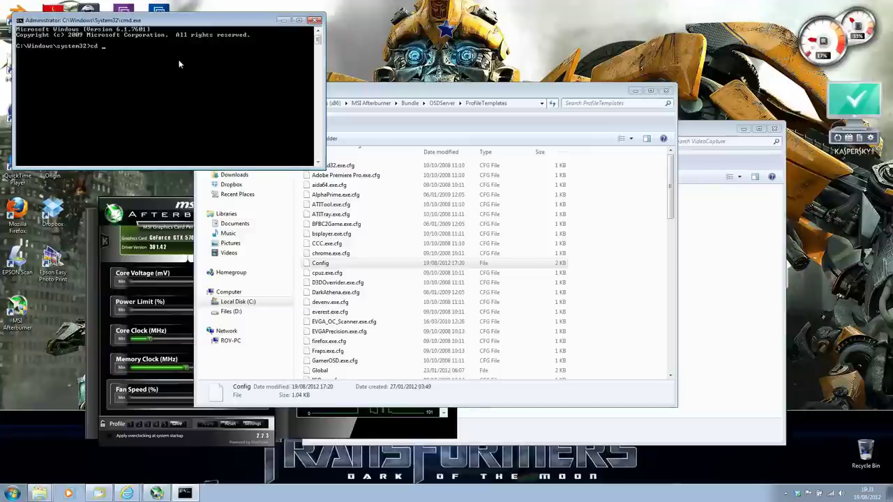
right_click(179, 60)
click(160, 86)
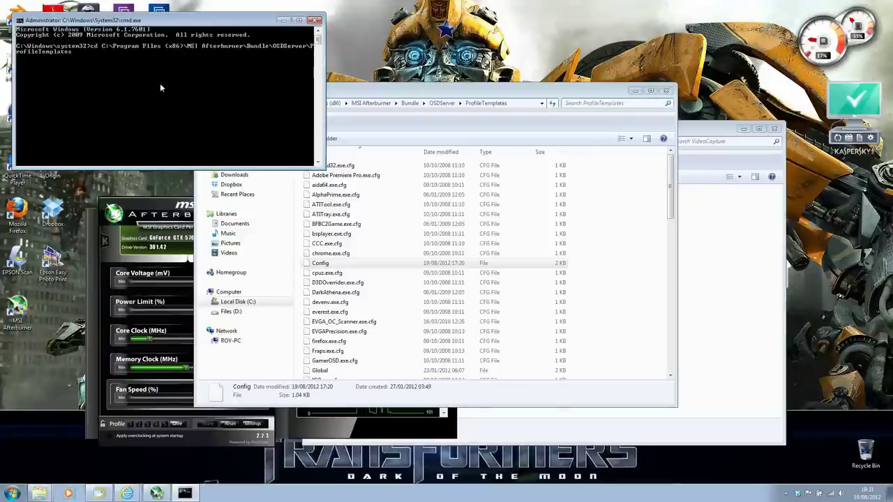
key(Return)
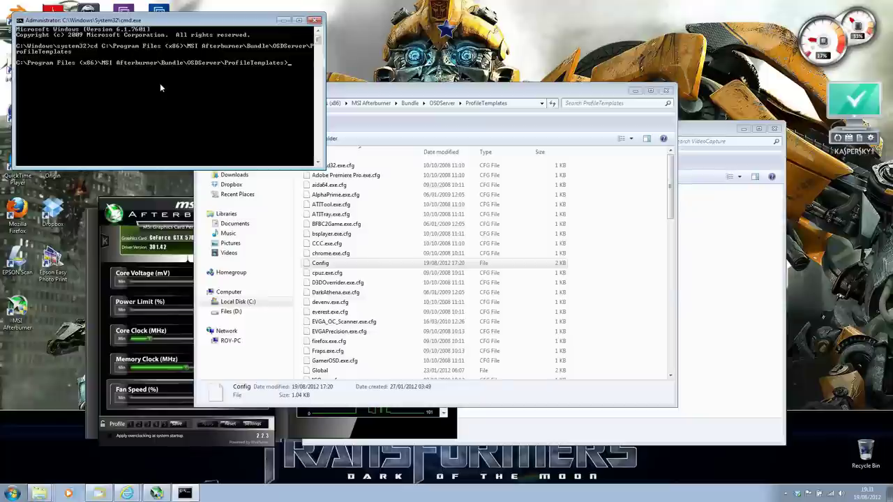
text(notepad)
text( Config.)
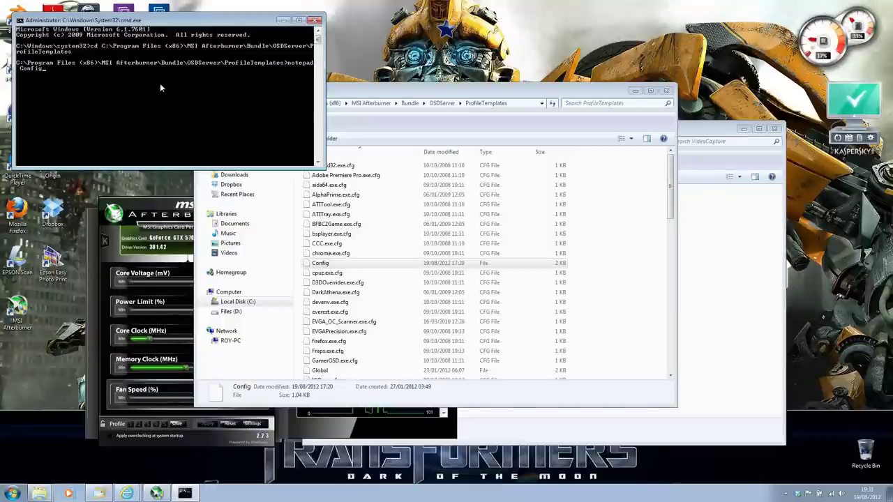
Open Config in Notepad, change DesktopVideoCaptureAllowAero from 0 to 1, and save on closing
key(Return)
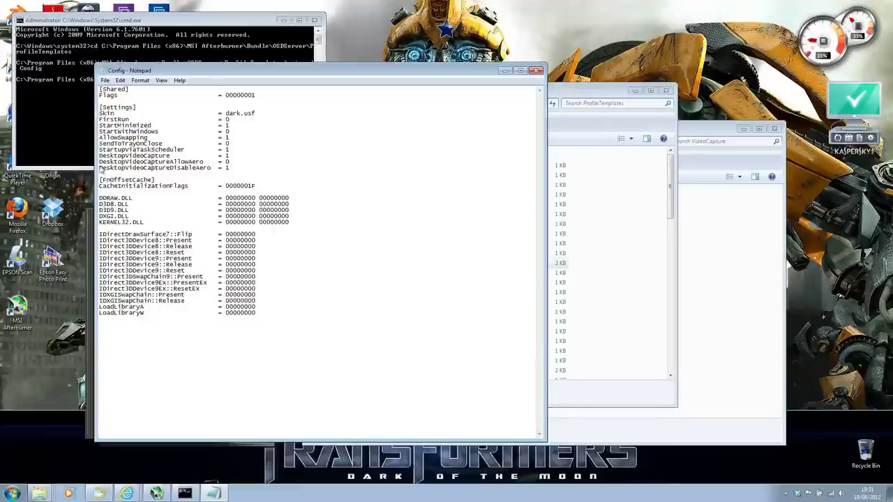
drag(100, 162, 205, 161)
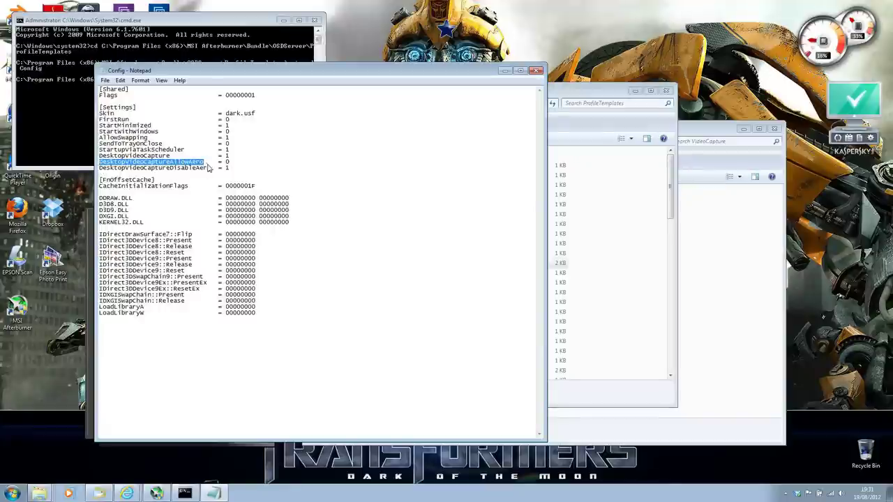
click(229, 168)
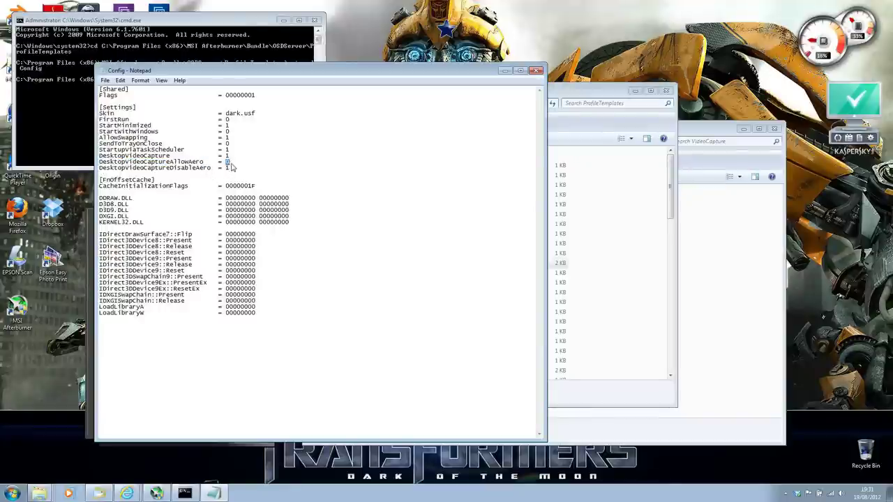
text(1)
click(541, 71)
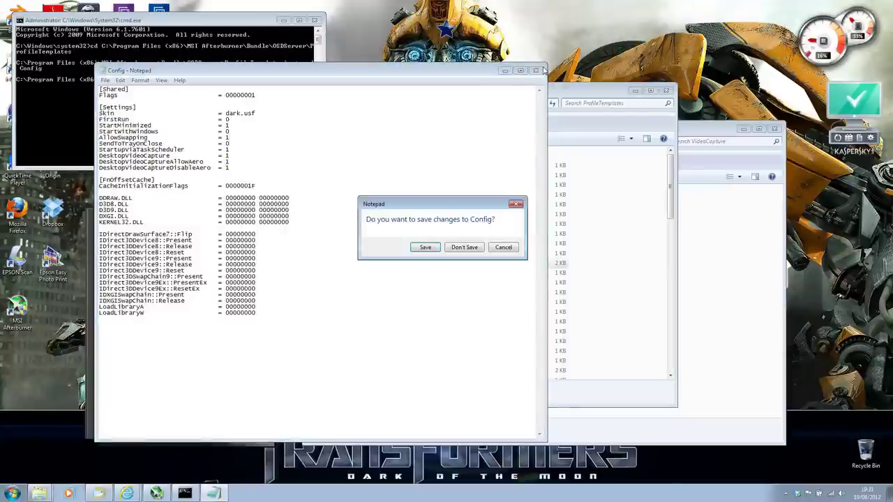
click(425, 248)
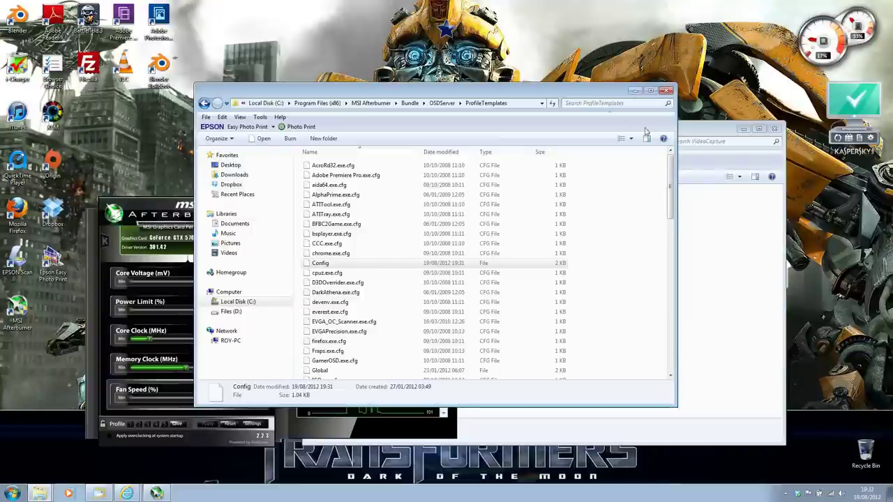
Check the 1,336,040 KB, 00:02:06 clip in VideoCapture, rearrange the windows, then switch to Internet Explorer
click(699, 137)
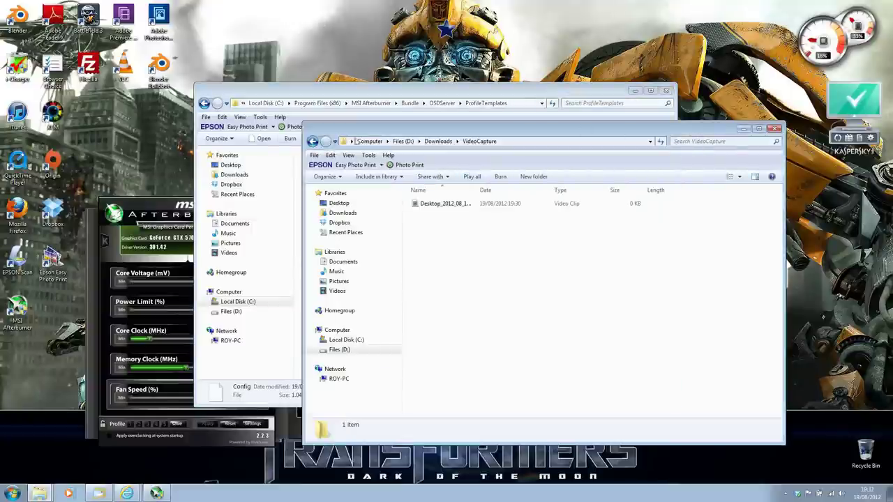
mouse_move(236, 194)
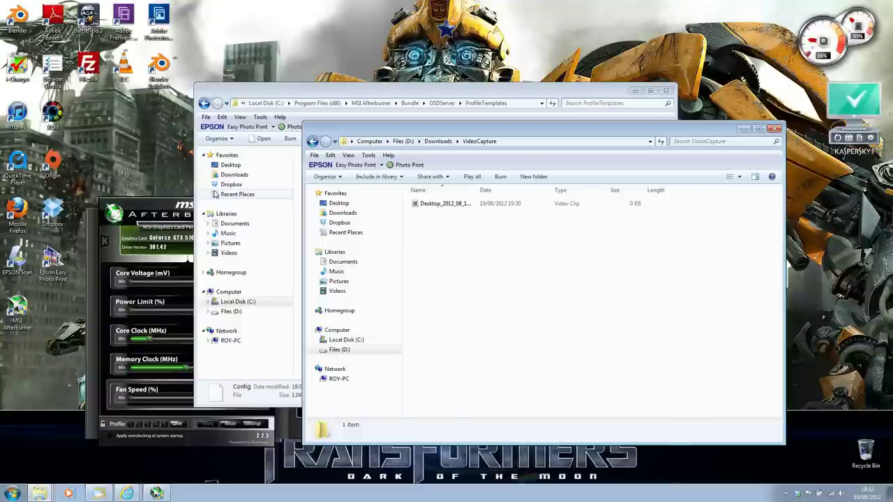
click(260, 227)
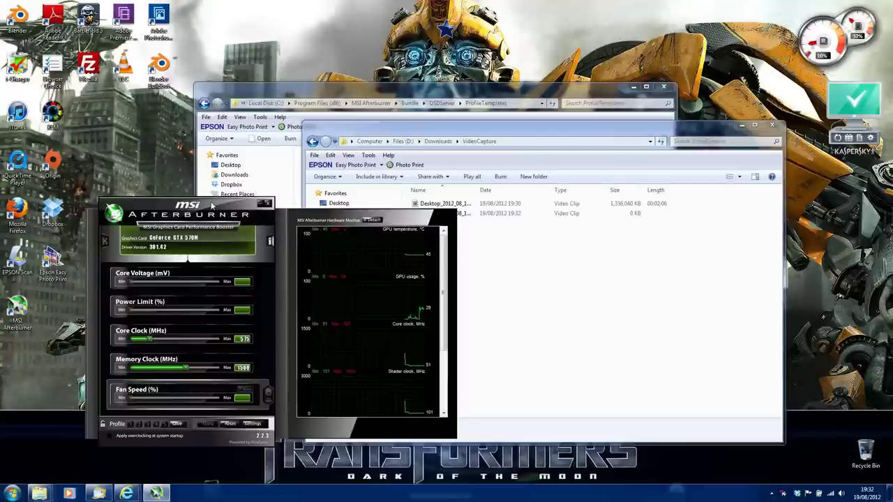
mouse_move(211, 205)
mouse_down()
mouse_move(543, 96)
mouse_move(337, 212)
mouse_up()
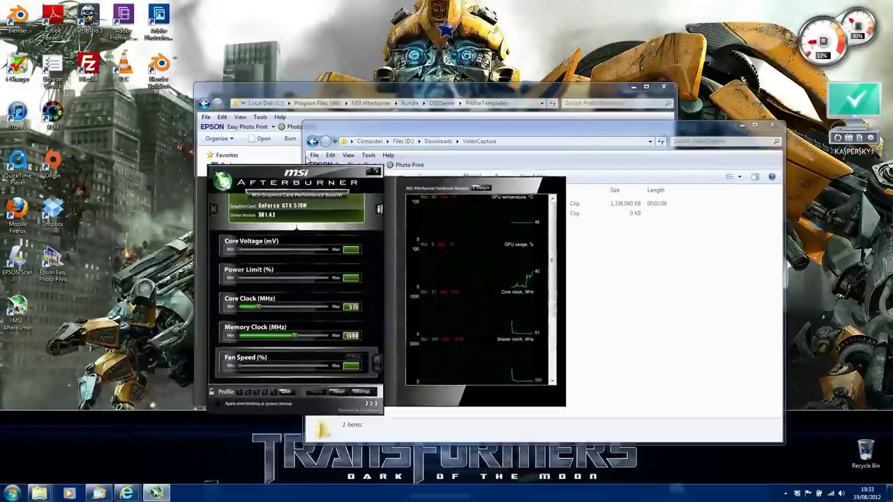
drag(330, 181, 167, 199)
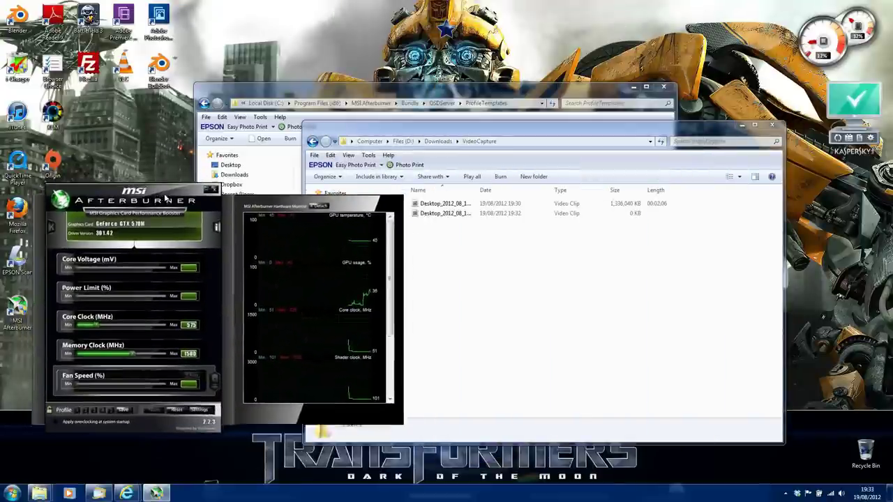
drag(354, 91, 351, 26)
click(632, 380)
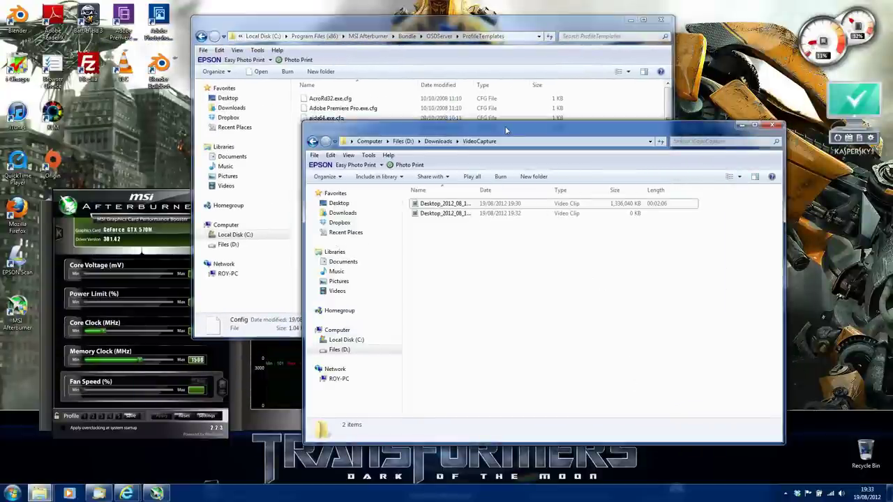
drag(507, 131, 490, 147)
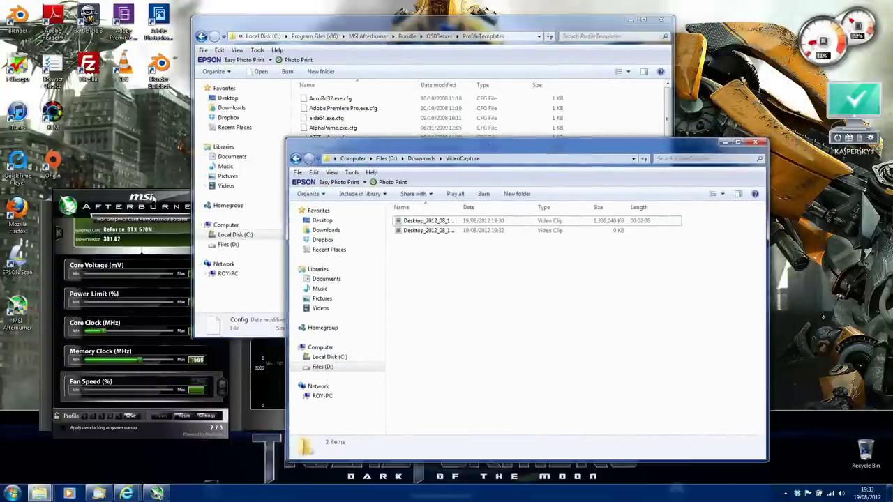
click(153, 199)
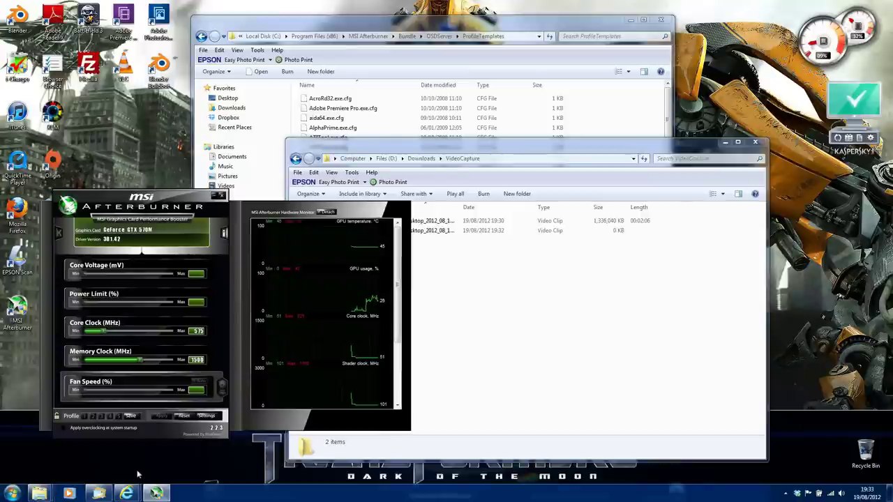
mouse_move(126, 493)
click(176, 443)
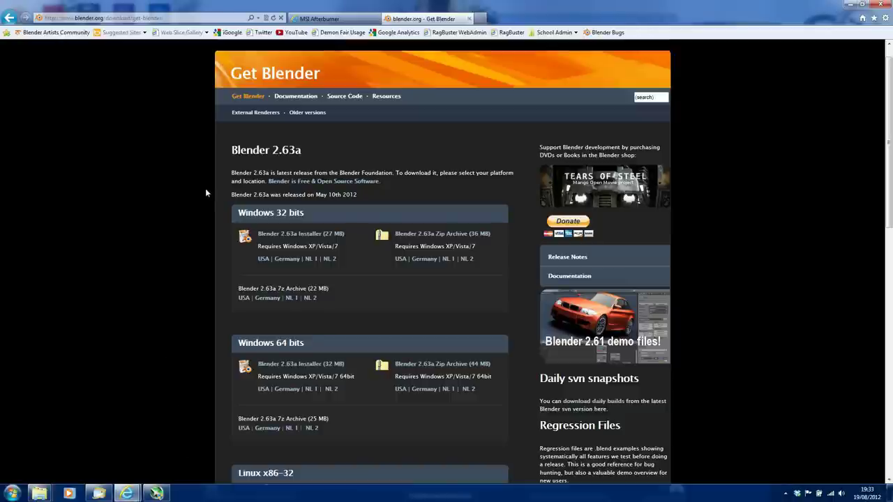
Select the Get Blender page address, then minimise Internet Explorer to the desktop
click(183, 18)
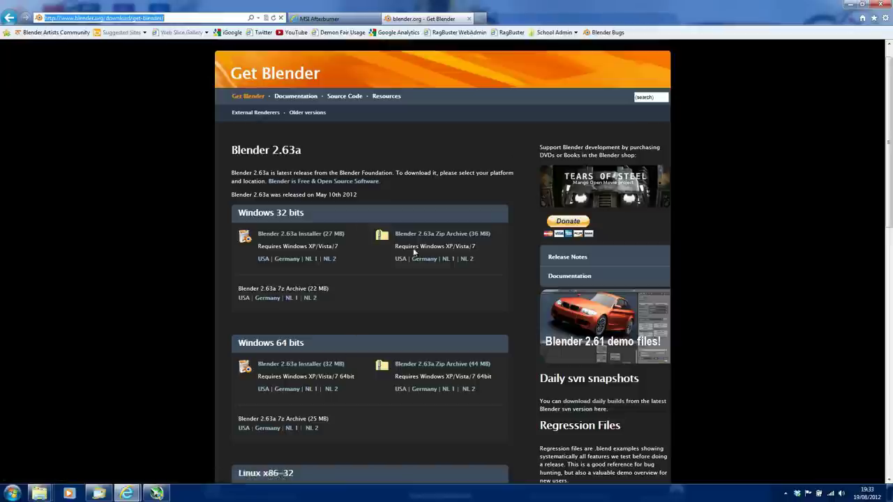
click(852, 5)
drag(162, 200, 161, 203)
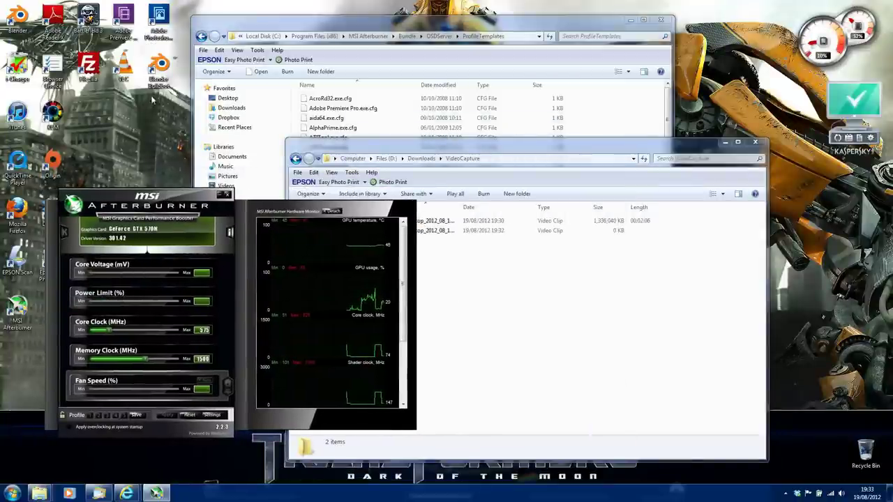
Launch Blender from the desktop shortcut and dismiss the splash screen
double_click(159, 70)
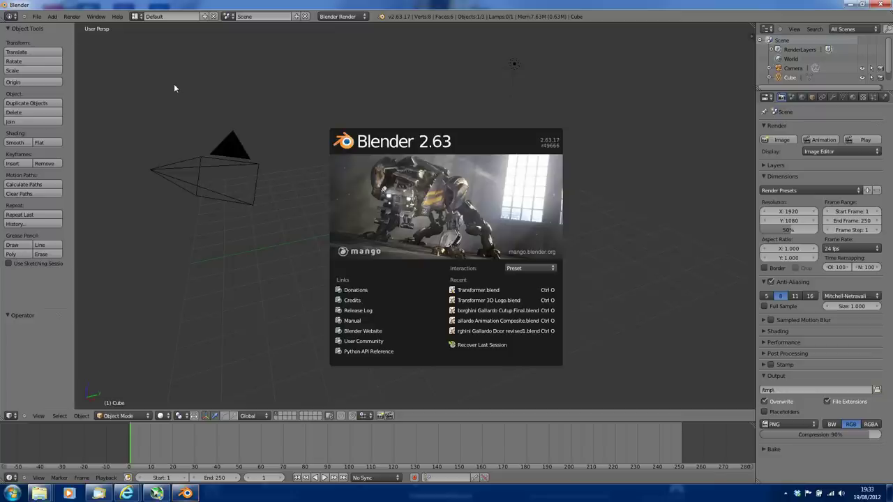
click(226, 295)
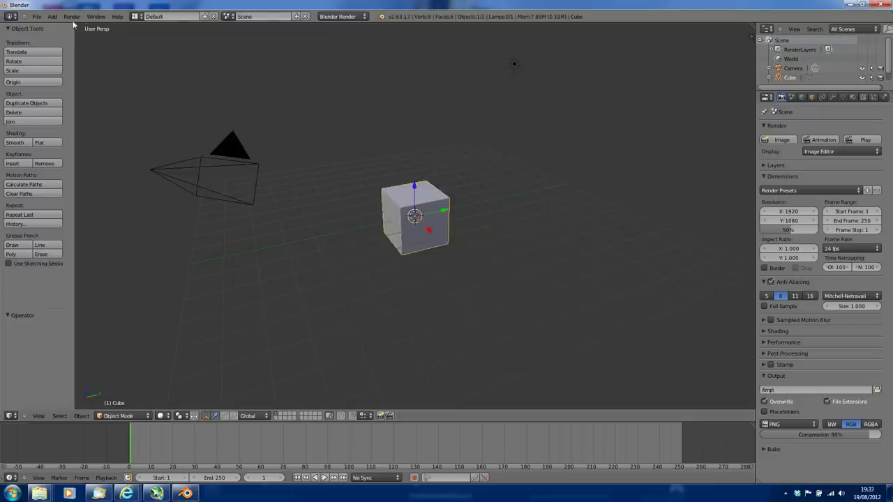
click(135, 19)
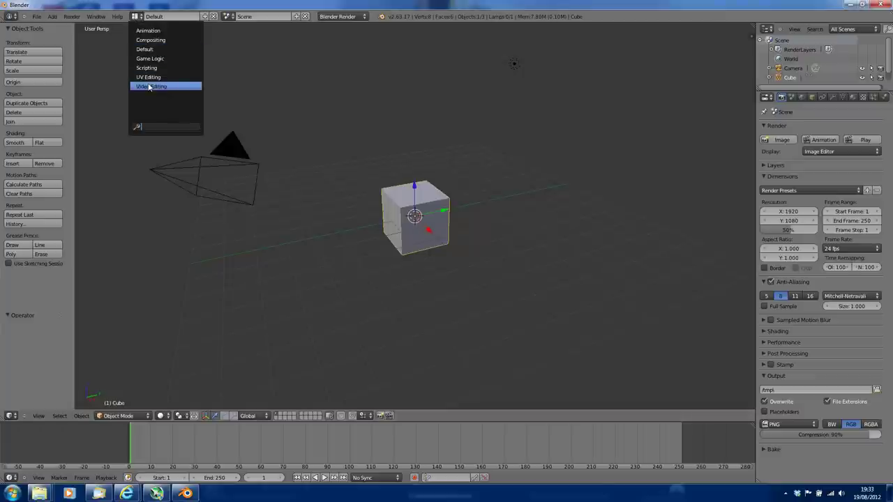
key(Escape)
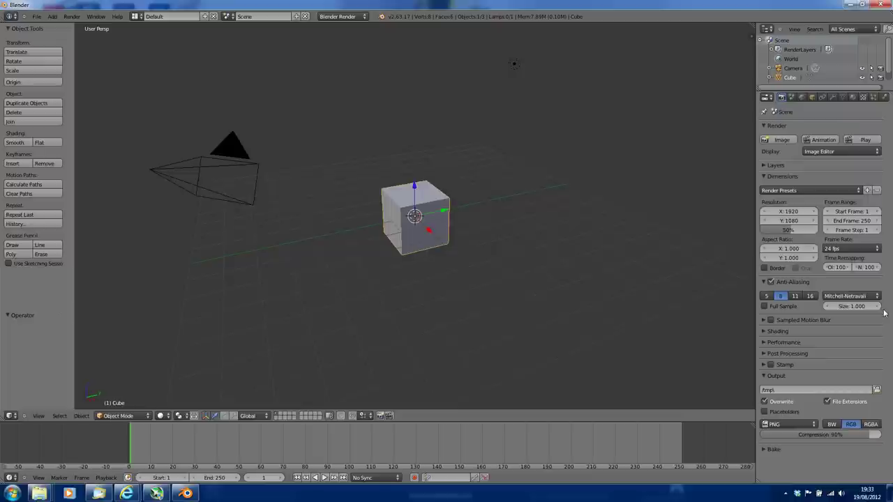
Change the render frame rate from 24 to 30 fps
click(867, 249)
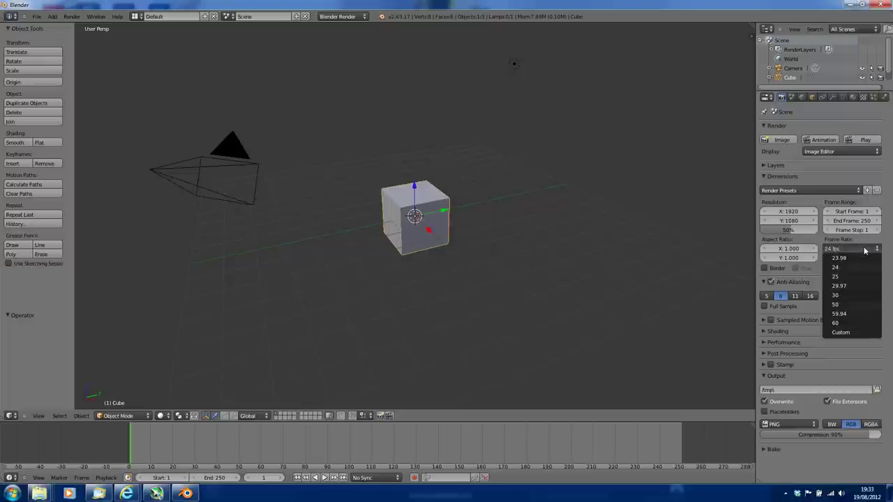
click(846, 294)
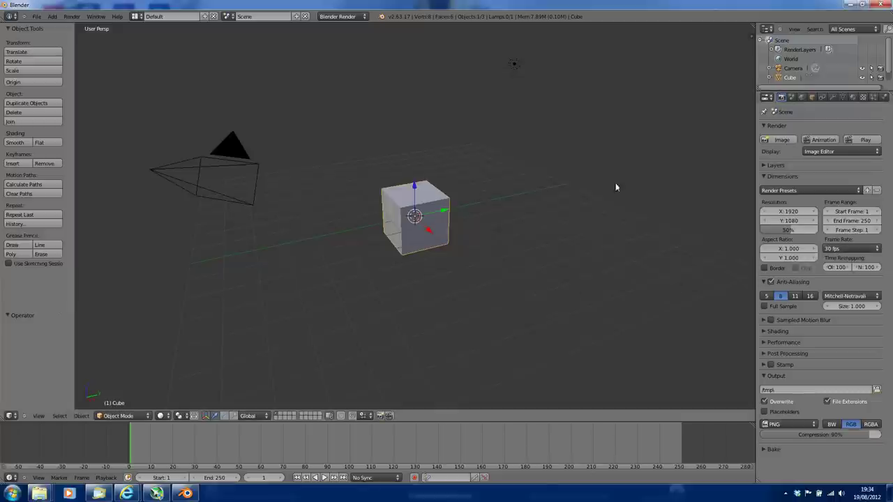
click(764, 354)
click(763, 355)
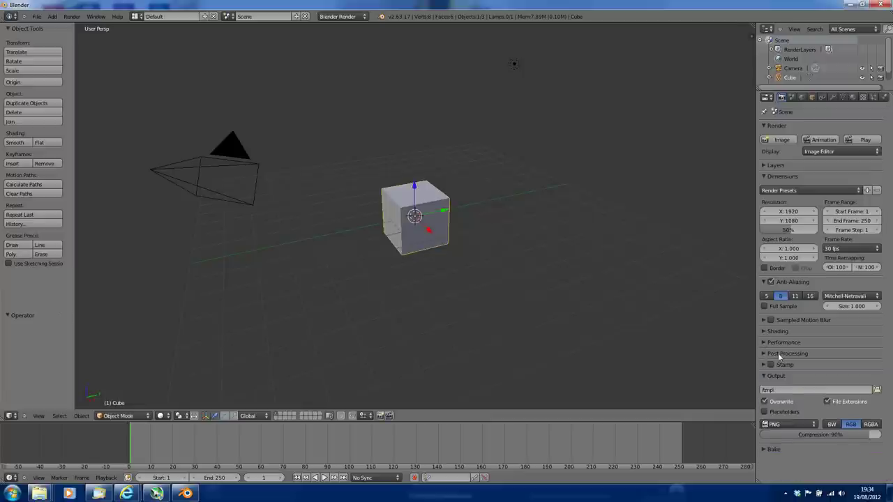
Choose H.264 as the output format and encoding preset, then browse for the output folder
click(792, 423)
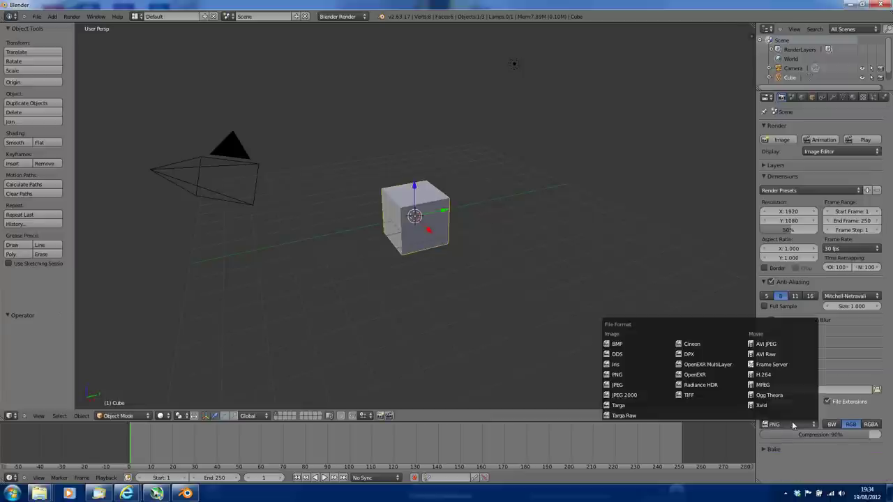
click(763, 375)
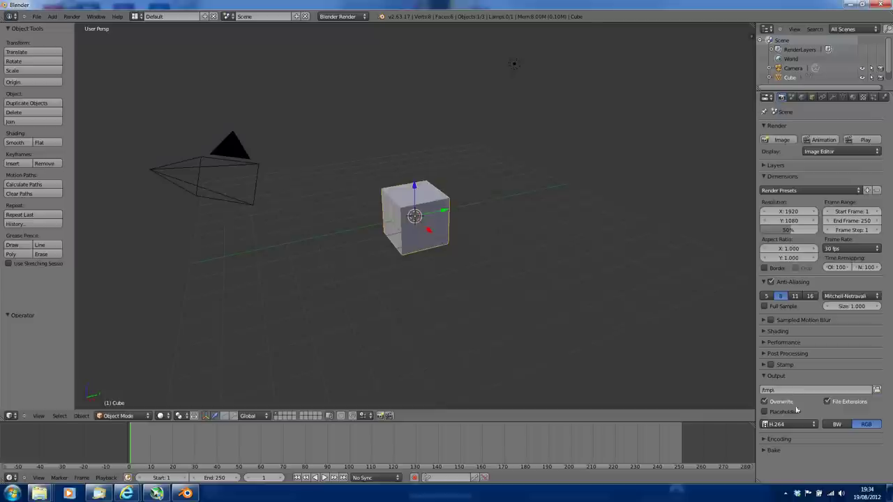
click(764, 438)
scroll(799, 391, down, 3)
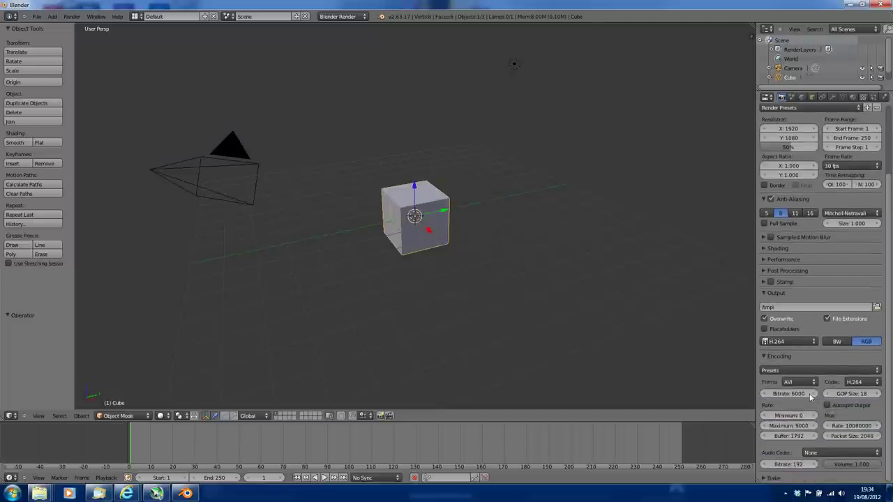
click(799, 370)
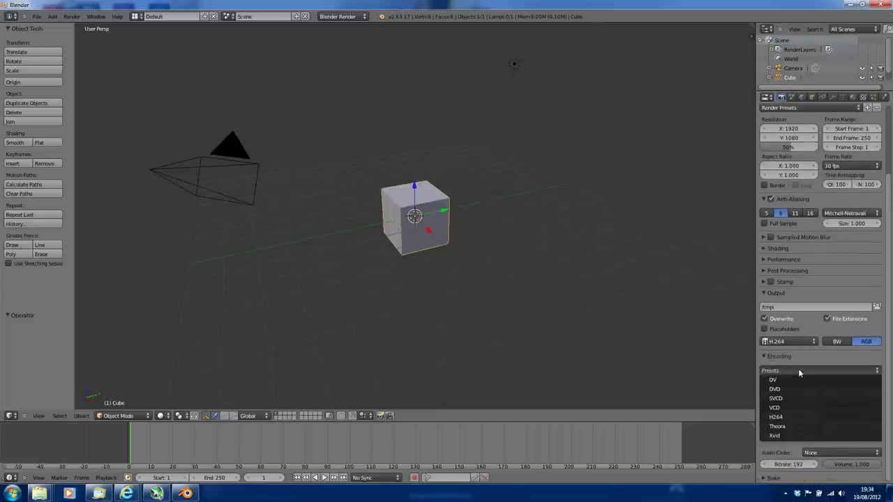
click(792, 417)
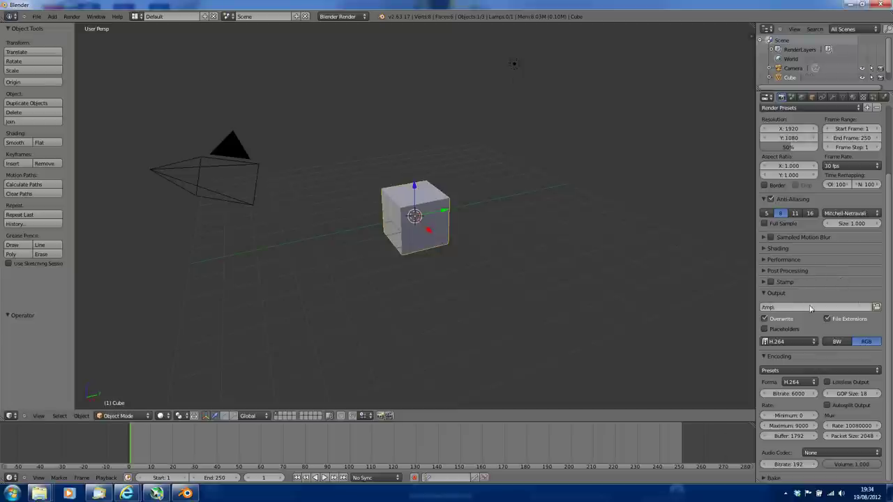
click(880, 308)
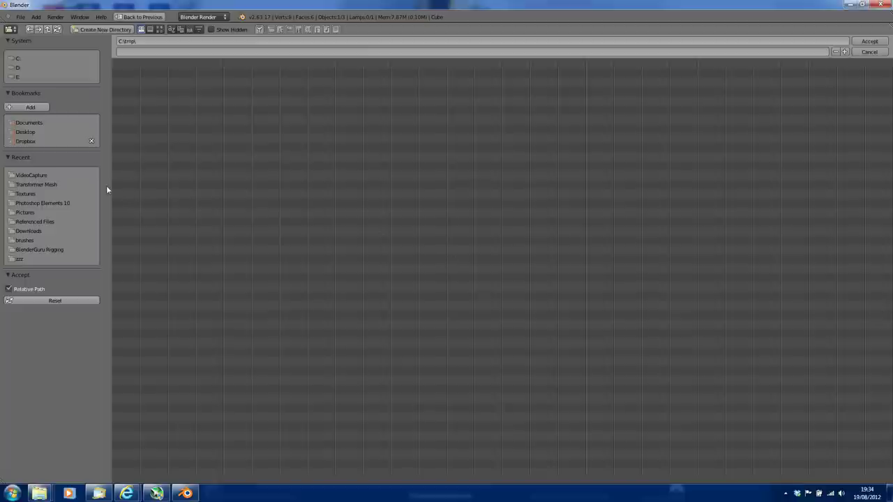
Point the render output to the VideoCapture folder with file name Test and accept it
click(32, 175)
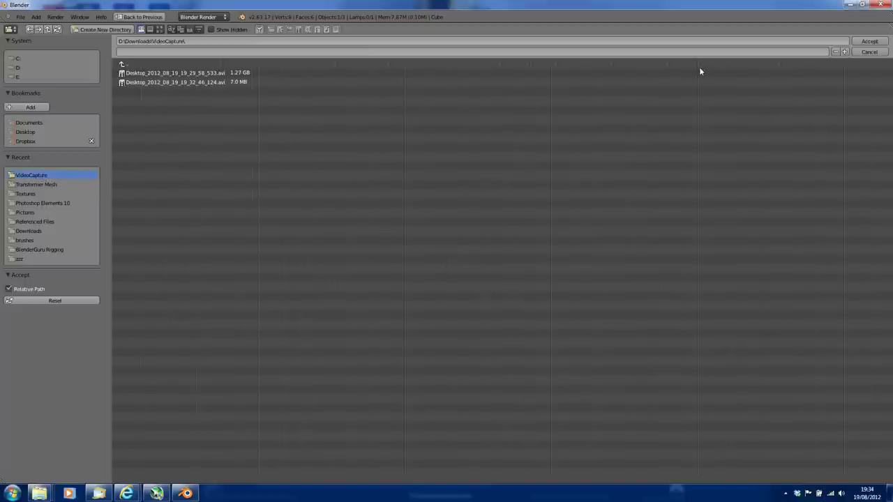
click(259, 53)
text(Test)
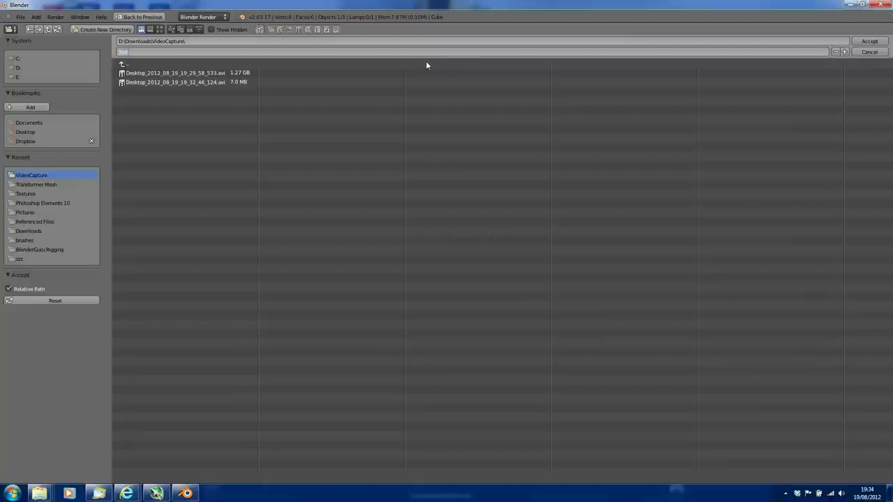
click(872, 42)
click(872, 42)
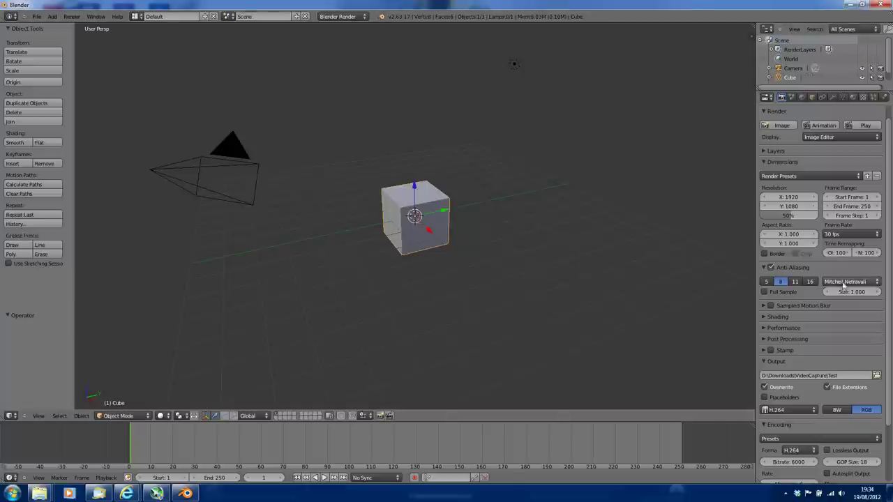
scroll(829, 395, down, 2)
scroll(829, 395, down, 3)
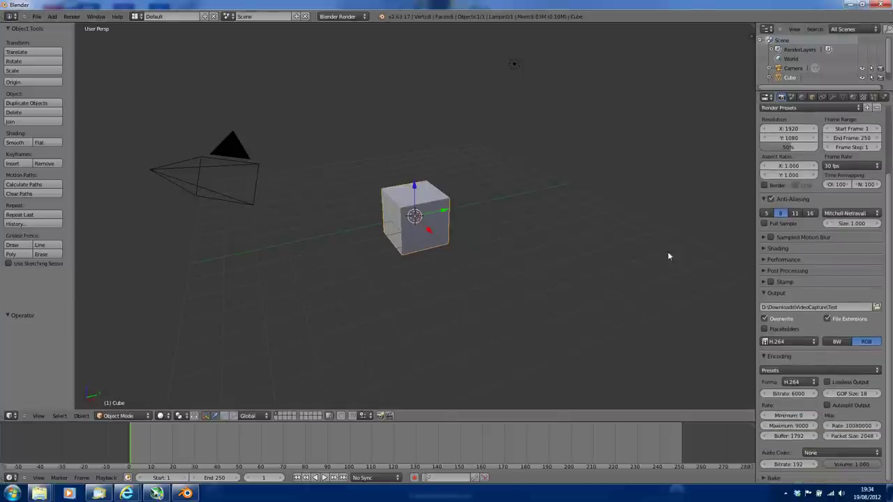
click(136, 16)
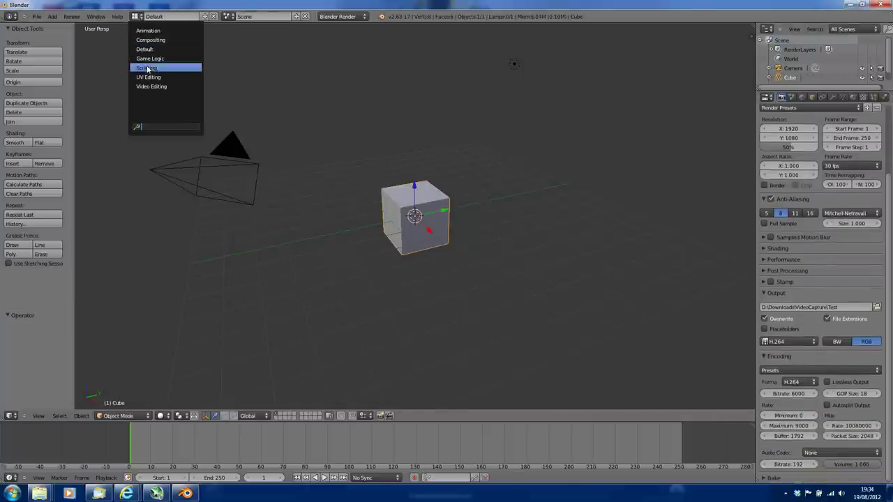
In the Video Editing layout, add Desktop_2012_08_19_19_29_58_533.avi from VideoCapture as a movie strip
click(151, 86)
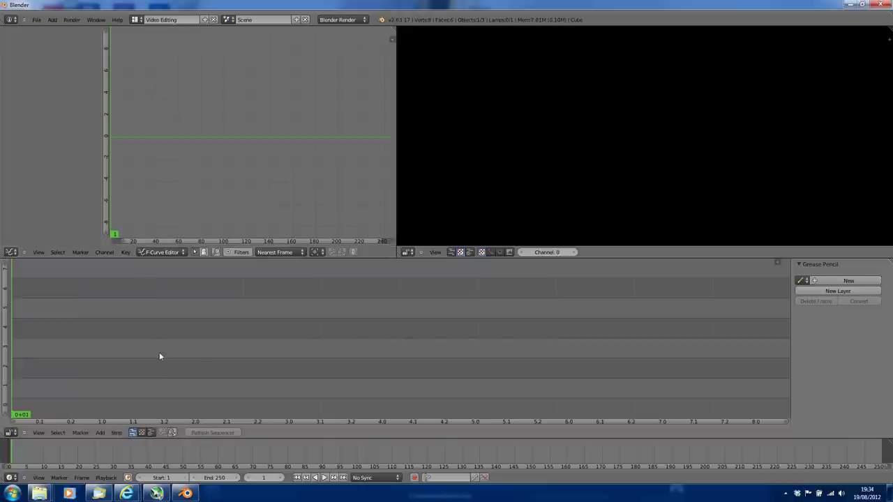
click(103, 433)
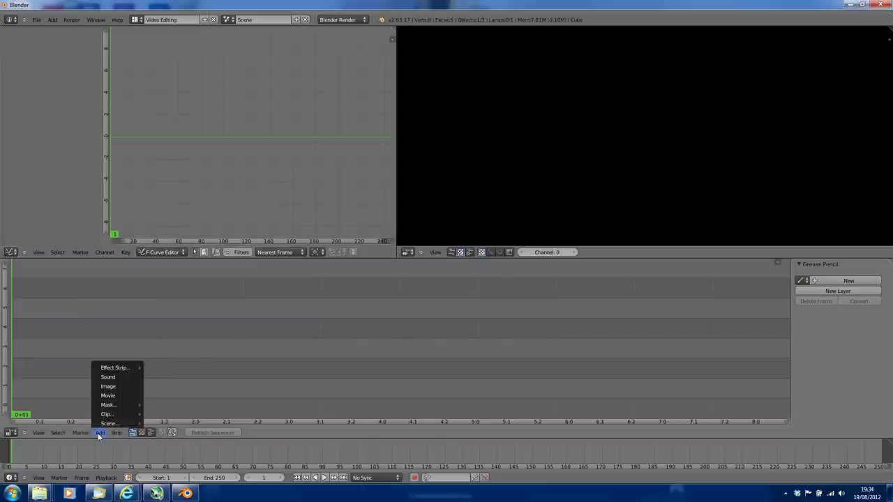
click(108, 395)
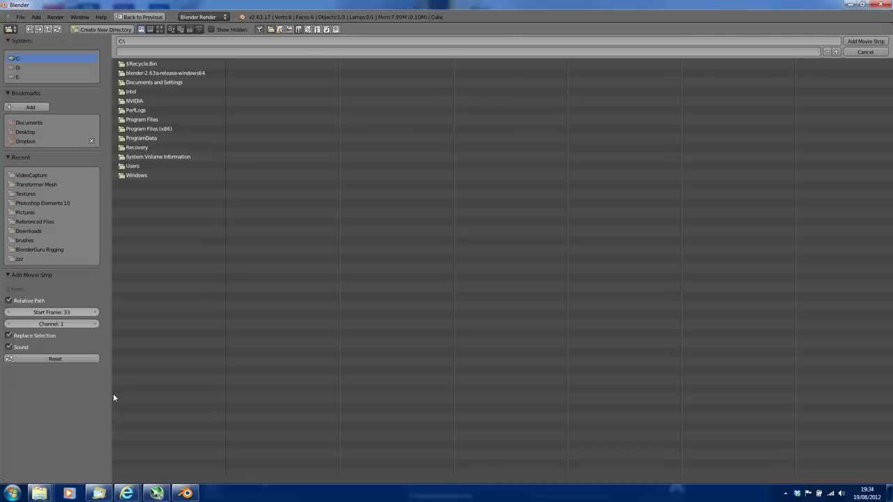
click(36, 176)
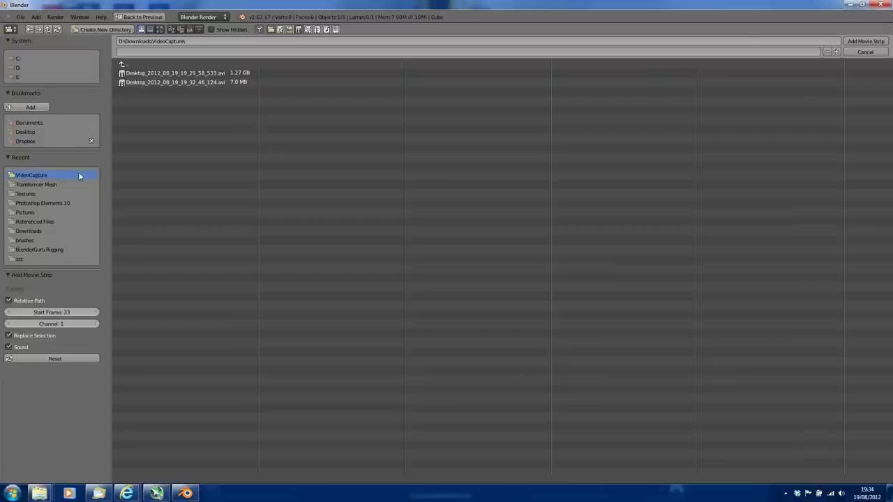
click(190, 73)
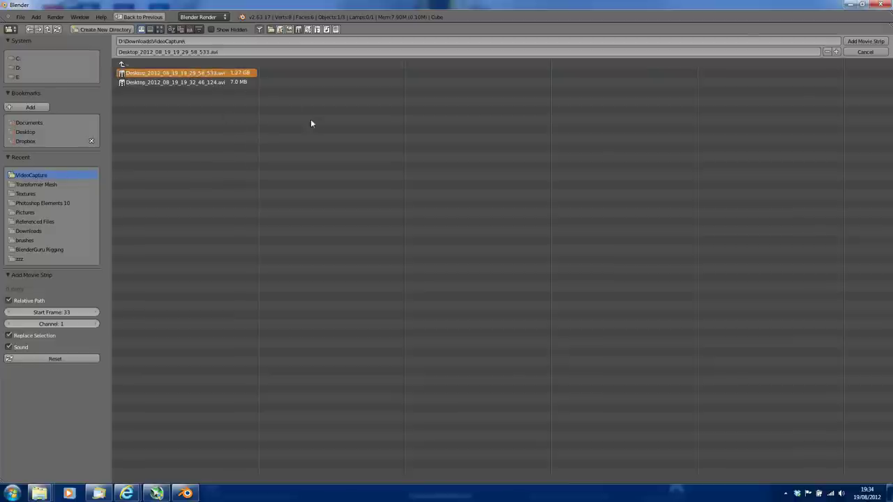
click(866, 41)
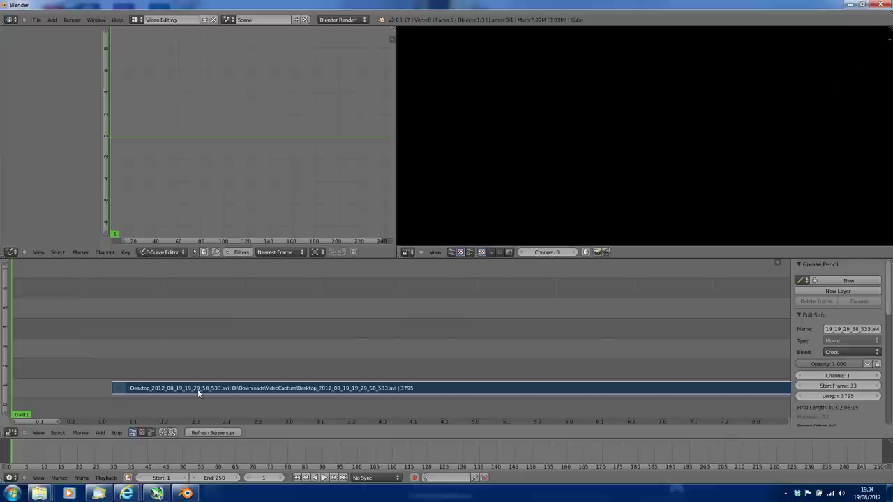
Slide the movie strip so it starts at frame 1 on channel 1
key(g)
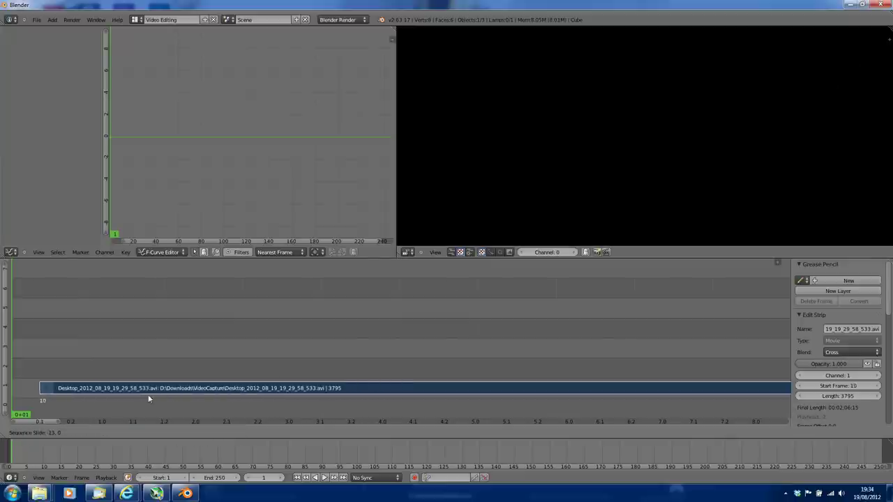
click(125, 394)
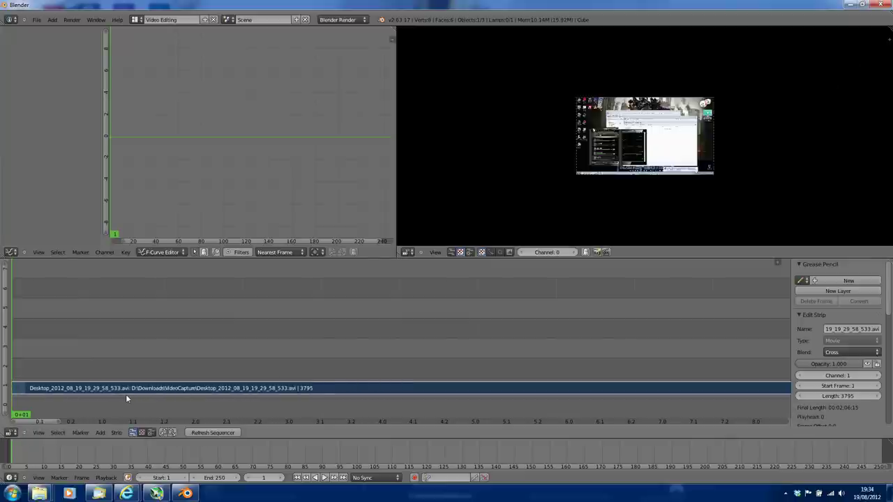
scroll(580, 176, up, 2)
Scrub the current frame partway into the capture clip
scroll(580, 176, up, 1)
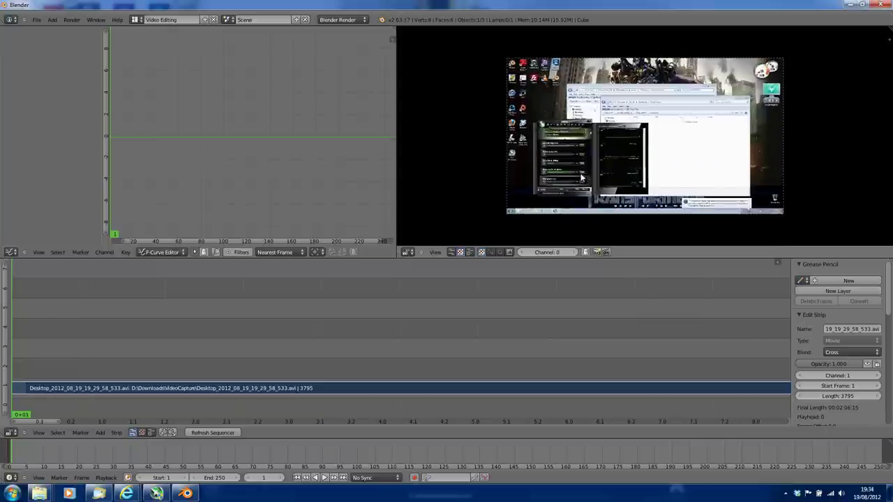
scroll(581, 175, up, 1)
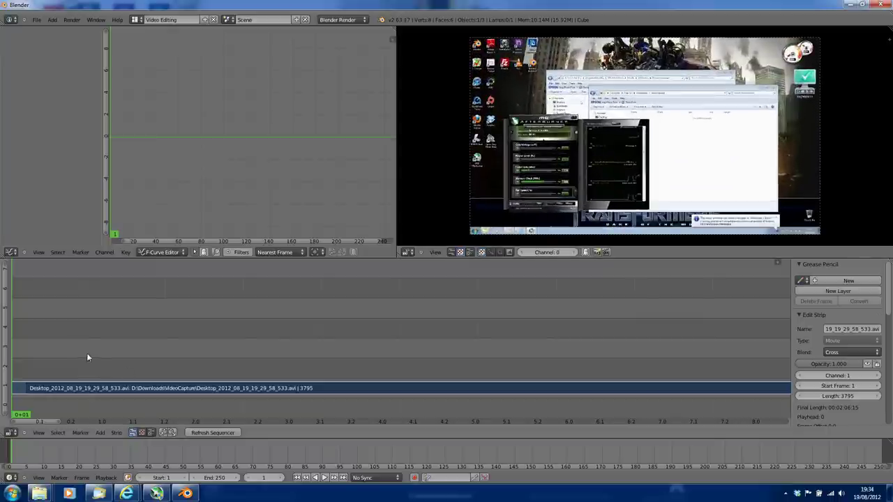
mouse_move(70, 349)
mouse_down()
mouse_move(102, 340)
mouse_move(502, 336)
mouse_move(702, 349)
mouse_move(205, 364)
mouse_move(641, 355)
mouse_up()
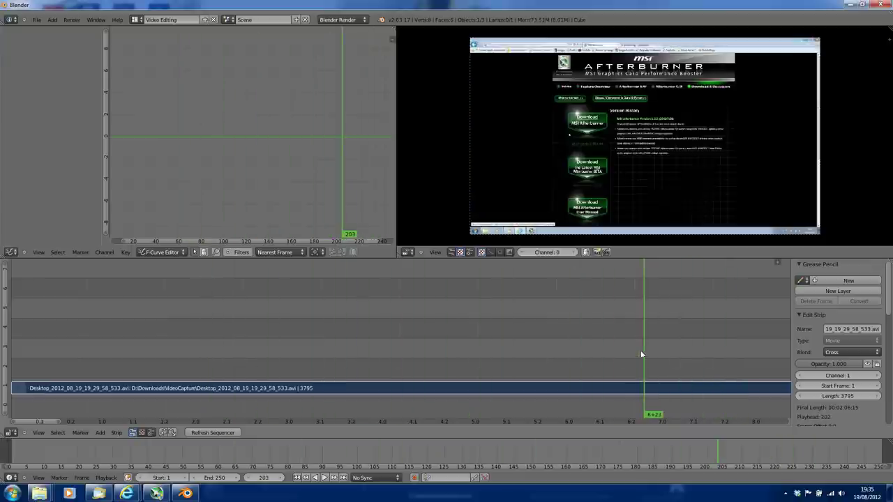
Zoom out the sequencer and move the playhead to the strip's end, frame 3788
scroll(594, 339, down, 2)
scroll(586, 343, down, 3)
scroll(572, 349, down, 2)
scroll(567, 349, down, 2)
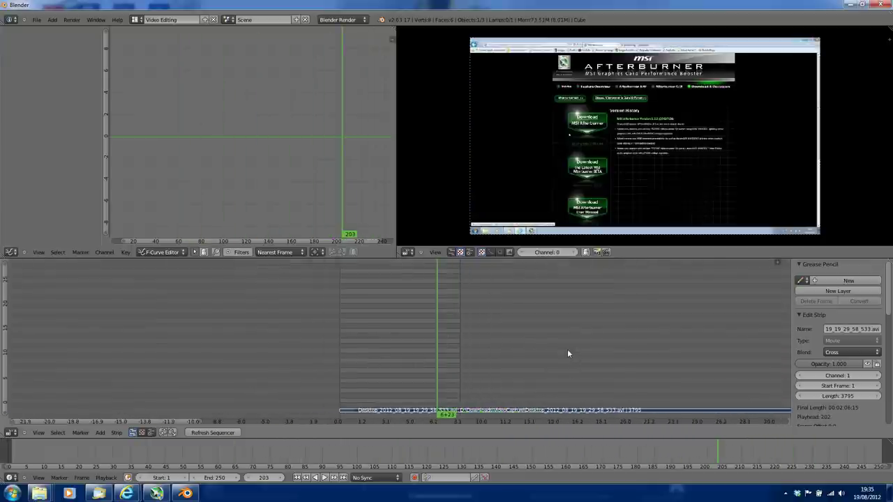
scroll(565, 352, down, 1)
scroll(565, 352, down, 1)
scroll(564, 353, down, 2)
scroll(565, 352, down, 2)
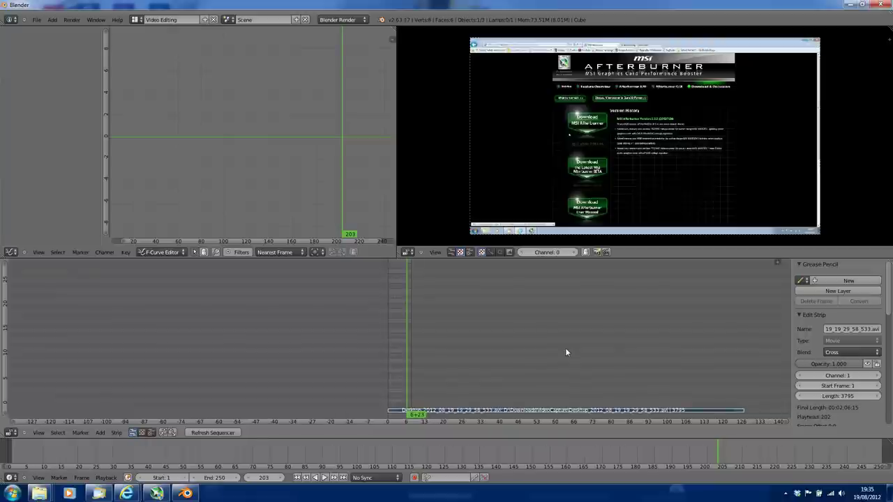
scroll(655, 343, down, 1)
ctrl+scroll(428, 329, right, 3)
ctrl+scroll(434, 361, right, 1)
drag(450, 364, 461, 371)
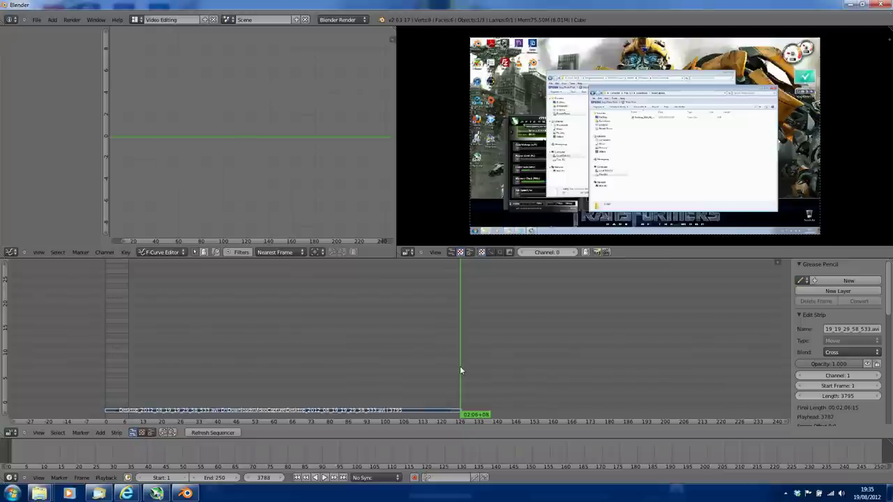
End the scene at the current frame, then zoom in on the strip's start
key(e)
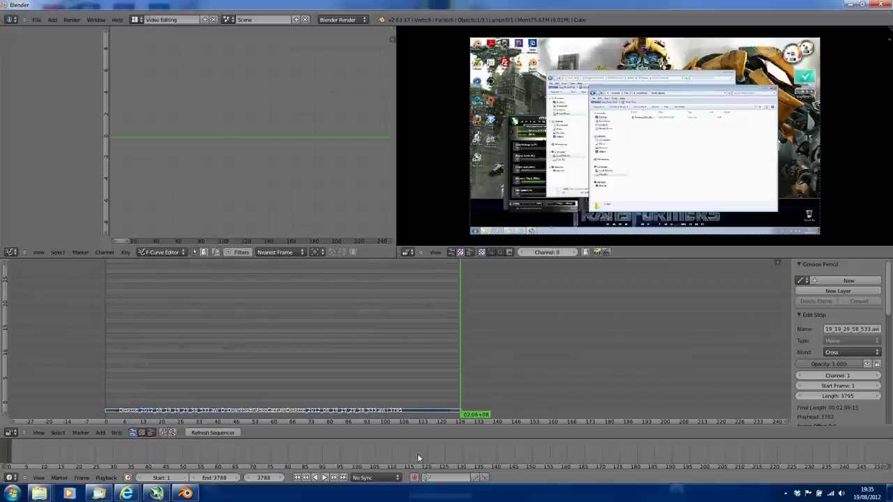
scroll(267, 351, up, 3)
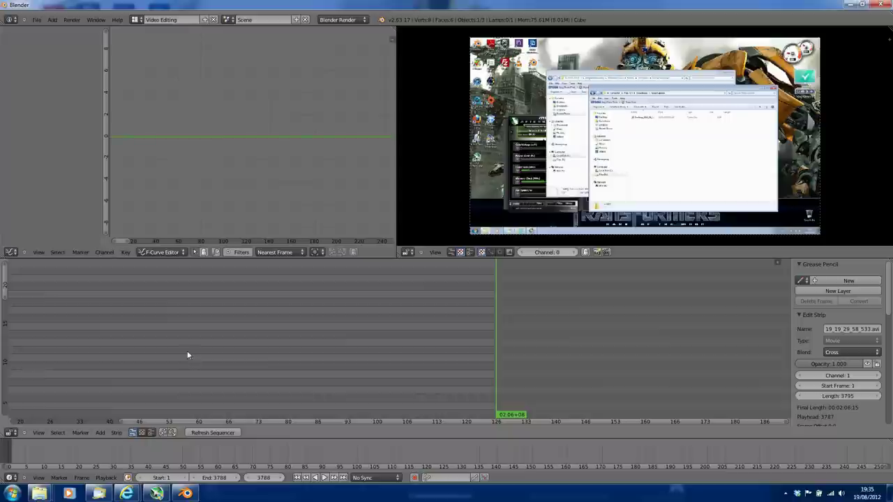
middle_drag(187, 355, 641, 276)
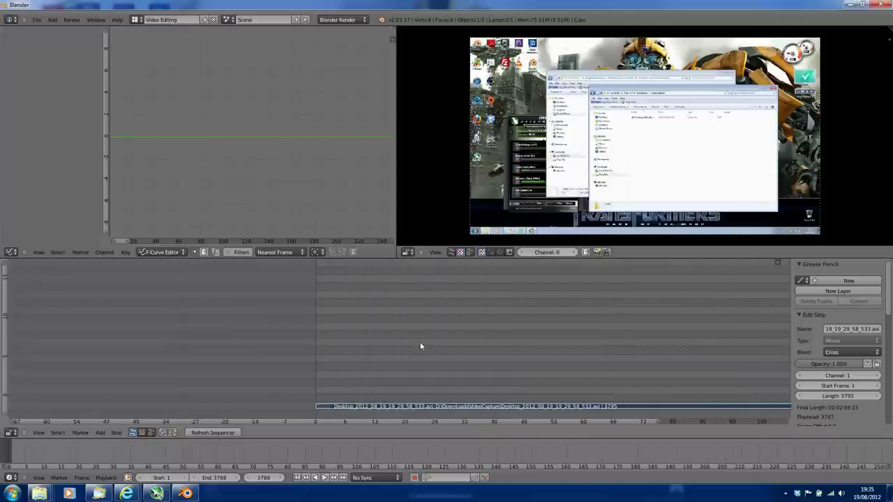
scroll(420, 345, up, 3)
middle_drag(419, 349, 314, 209)
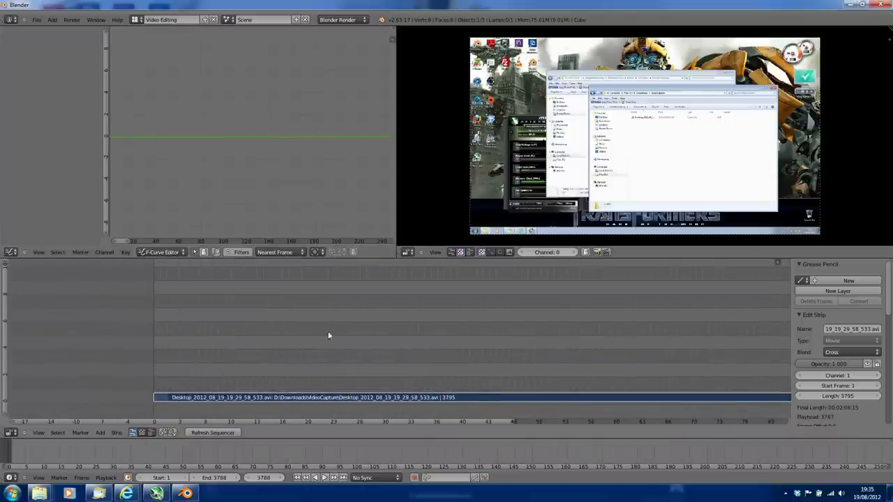
middle_drag(329, 335, 323, 320)
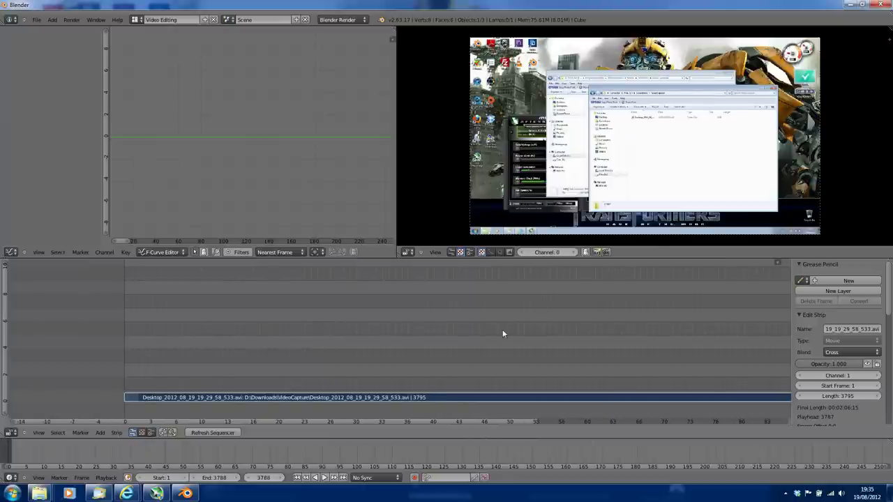
Play the clip preview, stop it, and park the playhead at frame 697
key(alt+a)
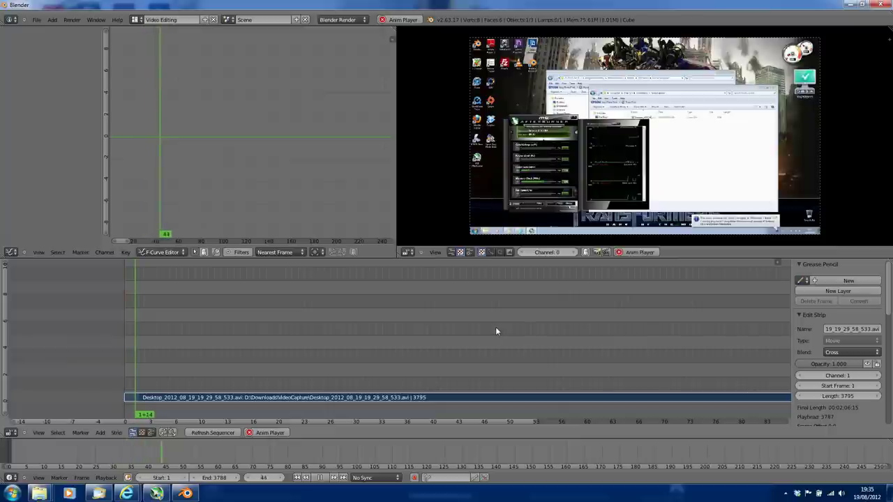
key(alt+a)
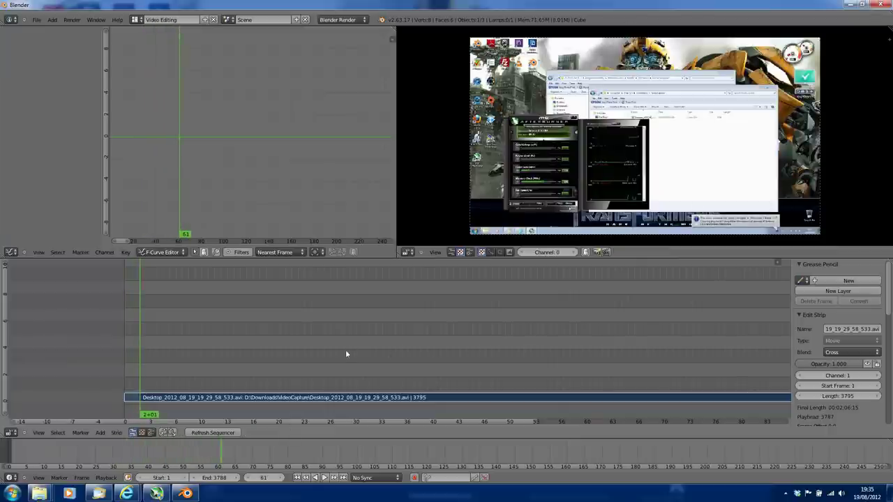
drag(568, 343, 689, 346)
mouse_move(511, 357)
mouse_down()
mouse_move(311, 362)
mouse_move(303, 380)
mouse_up()
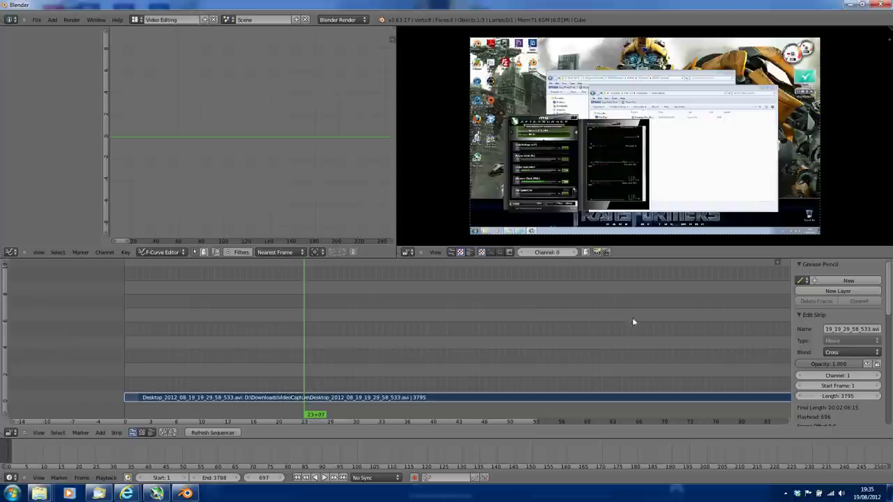
Return to the Default layout showing the Render panel: 1920×1080 at 50%, 30 fps, H.264
scroll(818, 346, down, 2)
scroll(830, 346, down, 2)
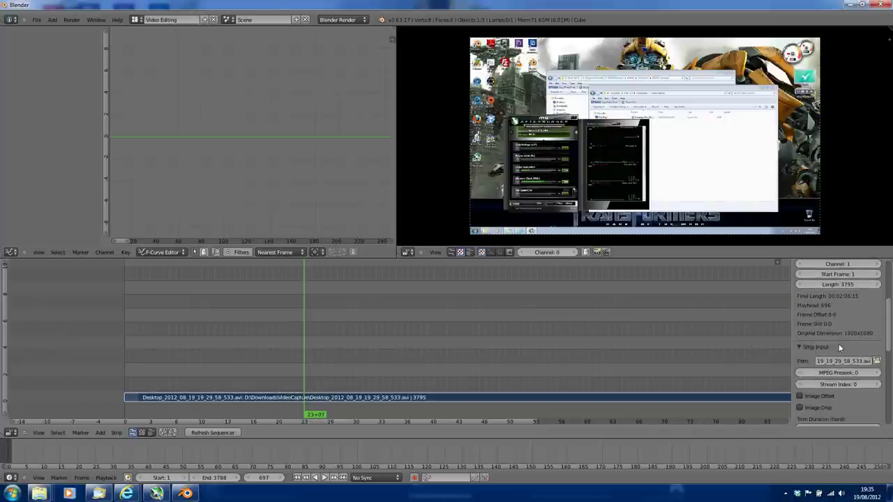
scroll(840, 348, down, 3)
scroll(840, 348, down, 2)
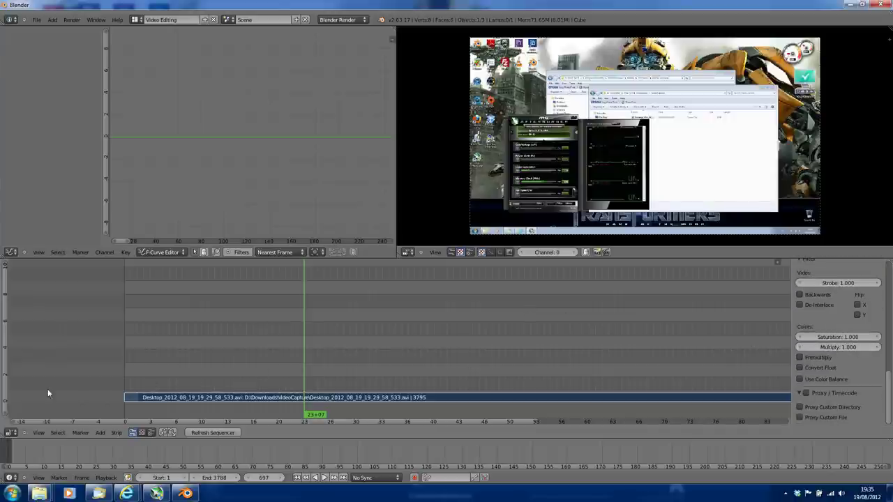
click(137, 19)
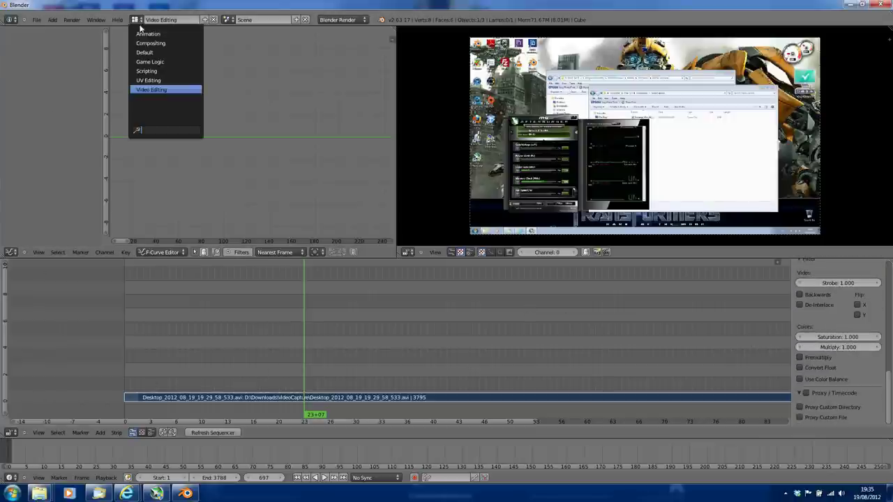
click(148, 52)
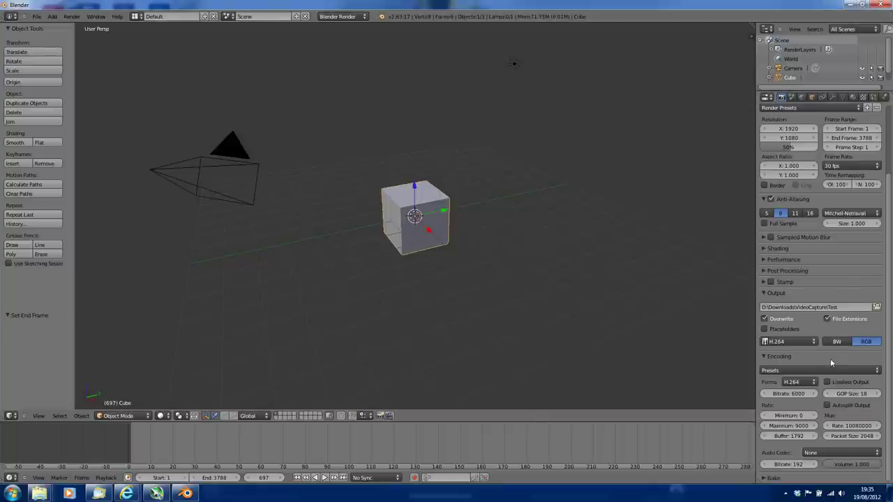
scroll(864, 323, up, 3)
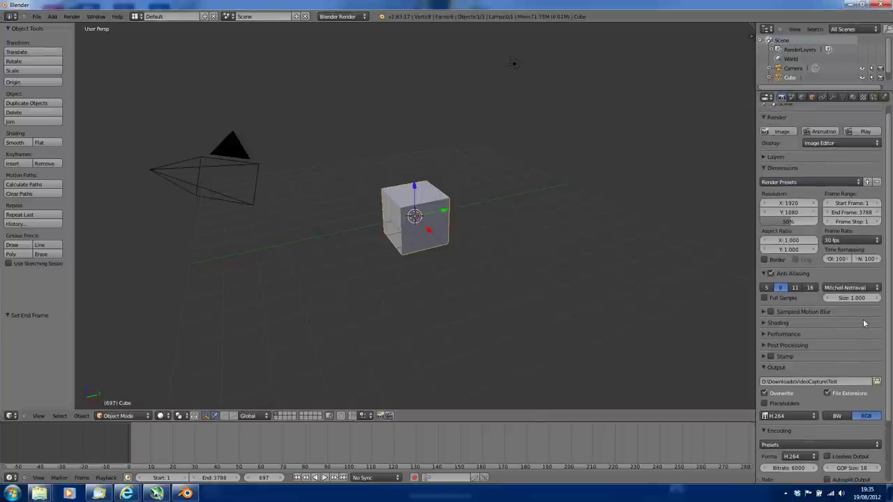
scroll(862, 318, up, 1)
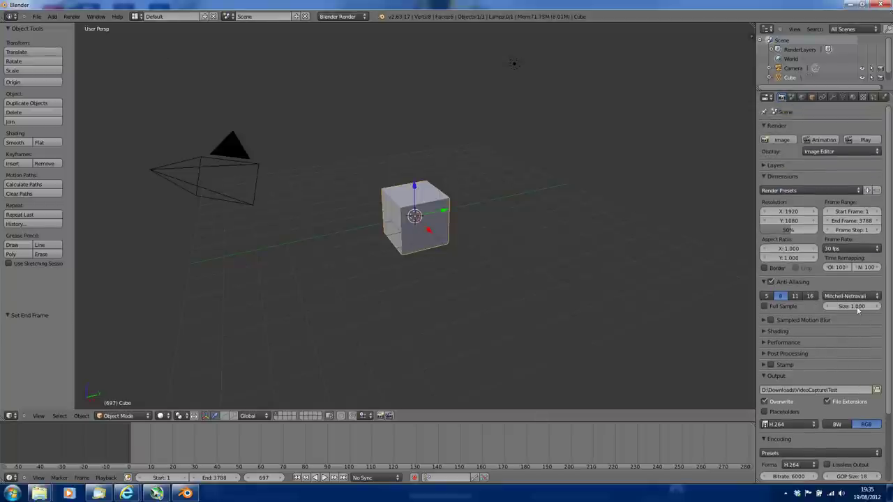
Set the resolution scale to 100% and render the full 1920x1080 animation
click(790, 230)
text(100)
key(Return)
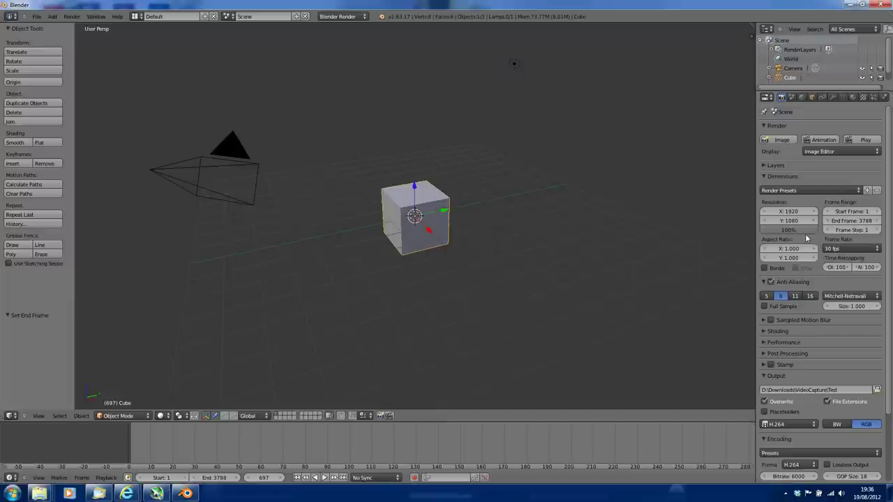
click(822, 140)
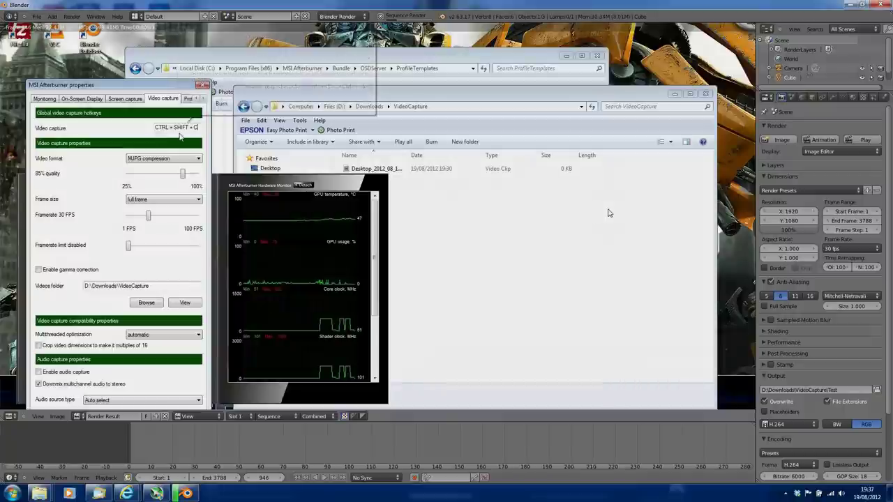
Leave Afterburner's capture hotkey field and bring the VideoCapture folder with Test0001-3788 forward
click(183, 130)
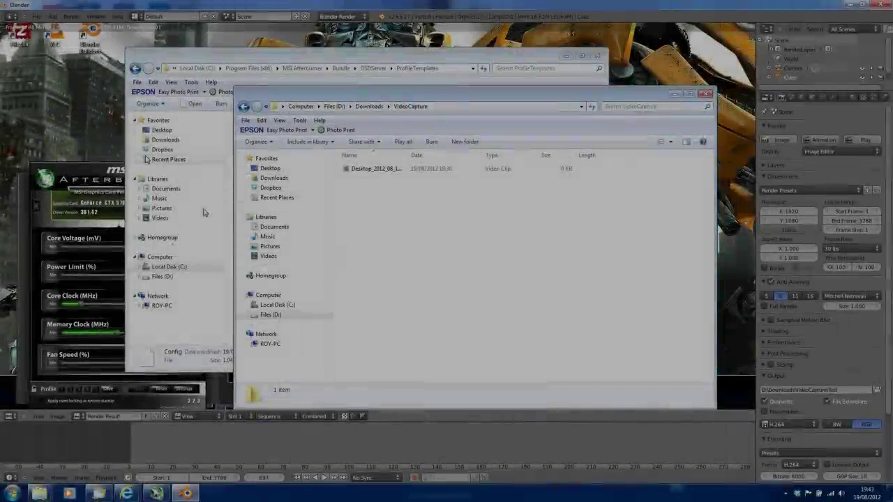
mouse_move(39, 494)
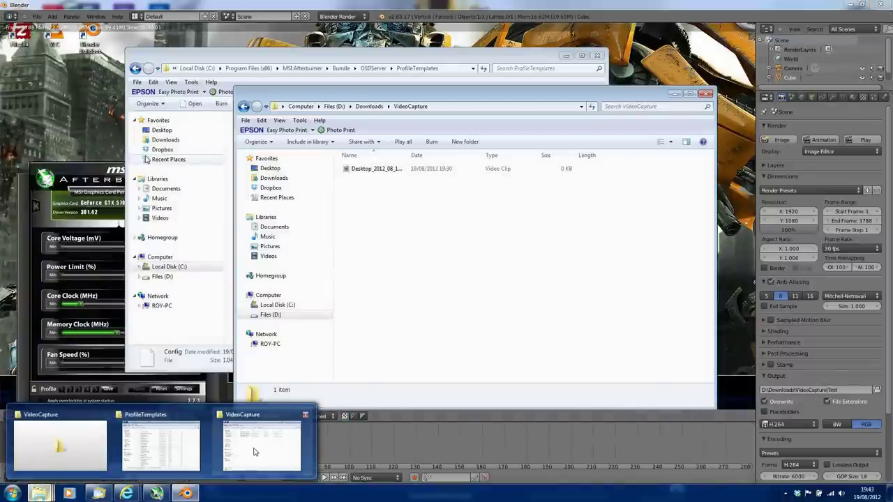
click(255, 443)
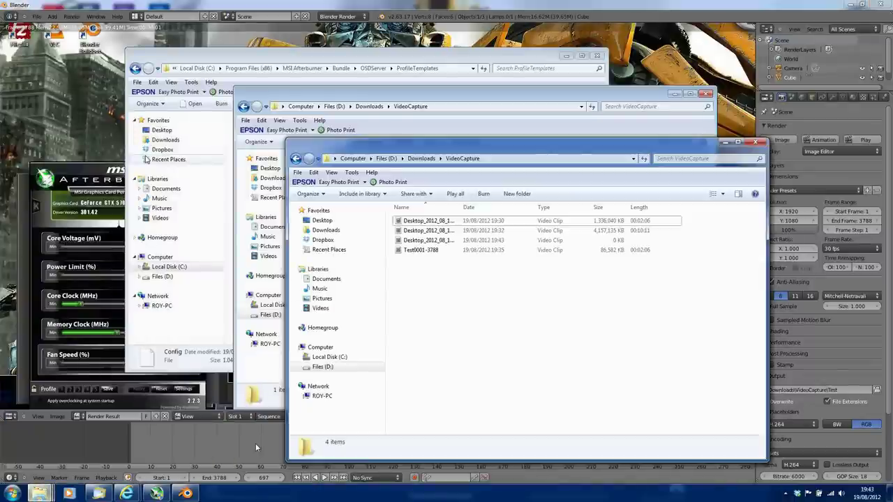
click(432, 251)
right_click(438, 252)
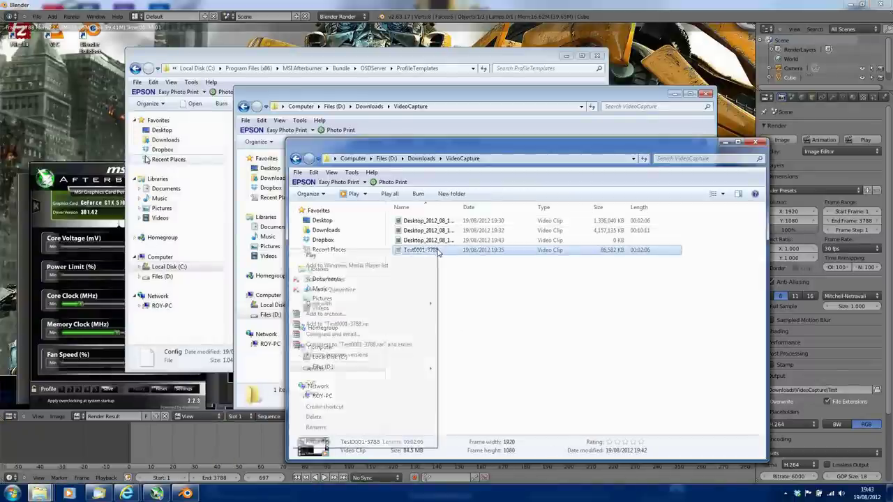
click(355, 448)
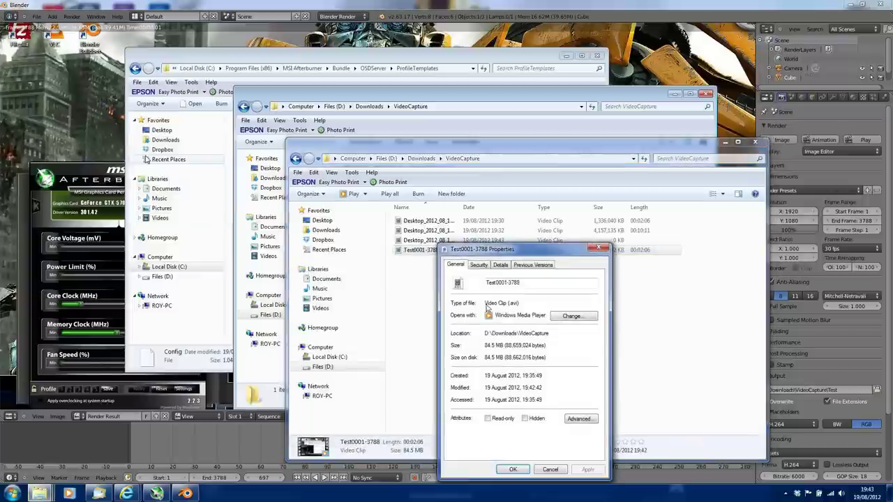
click(500, 266)
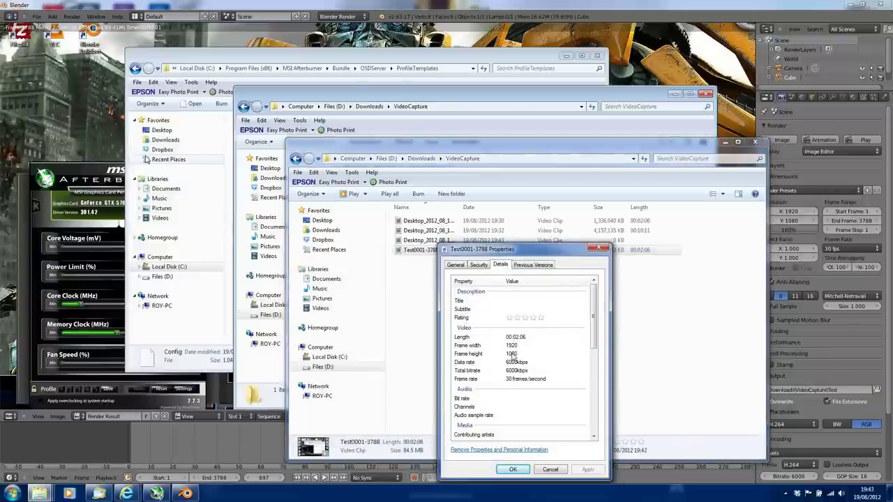
drag(593, 320, 593, 414)
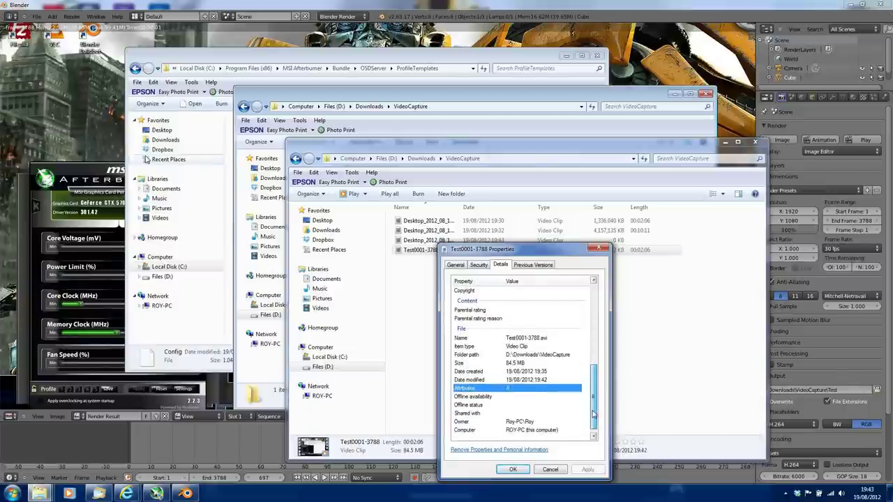
click(599, 248)
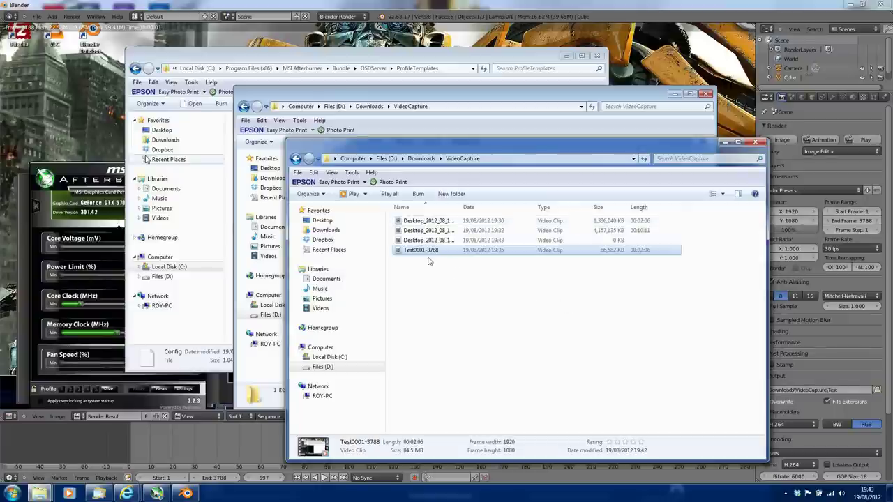
double_click(402, 254)
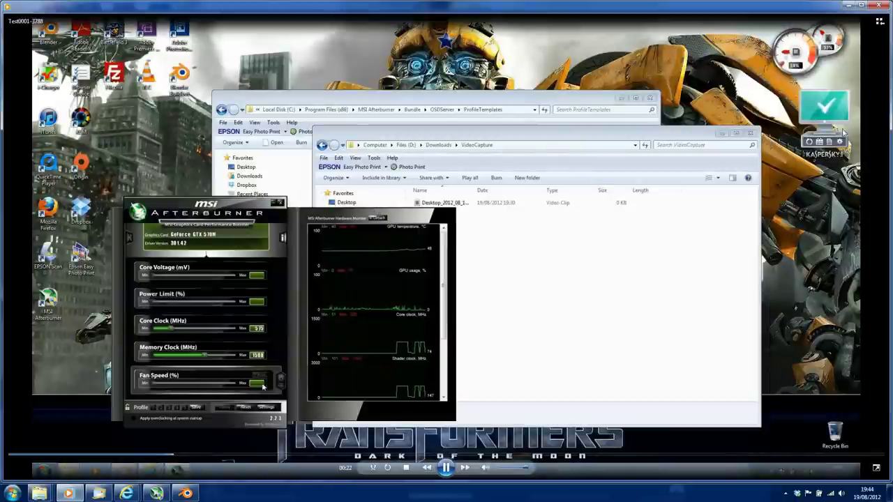
click(883, 6)
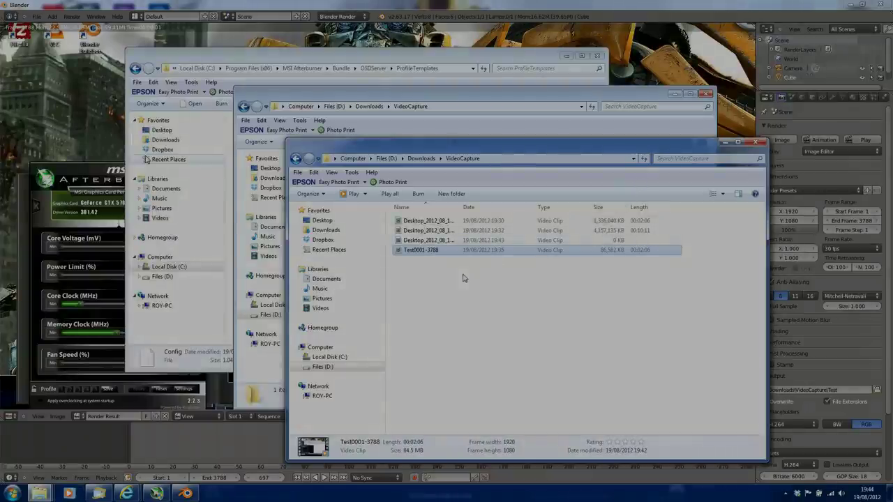